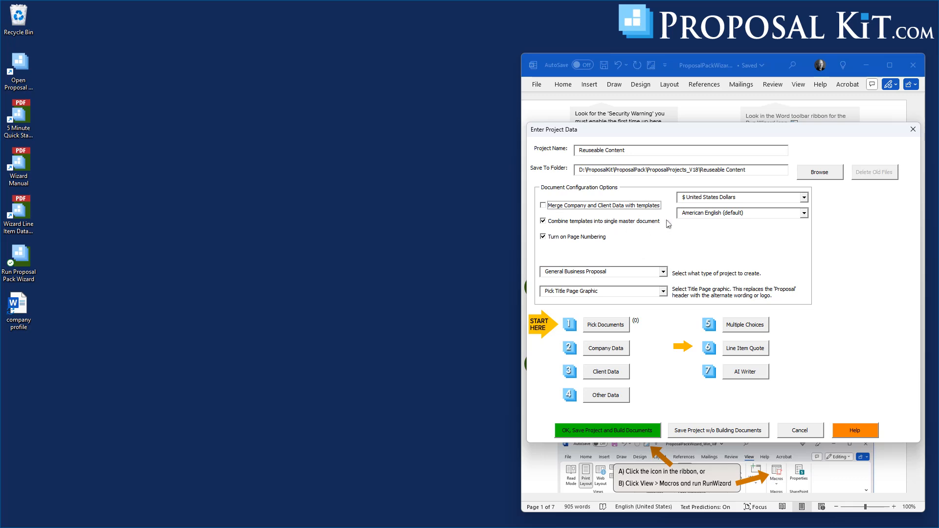
Import the Commercial Real Estate Broker Proposal quick start topics without the pre-written sample content and accept the selected templates for the project.
left_click(612, 326)
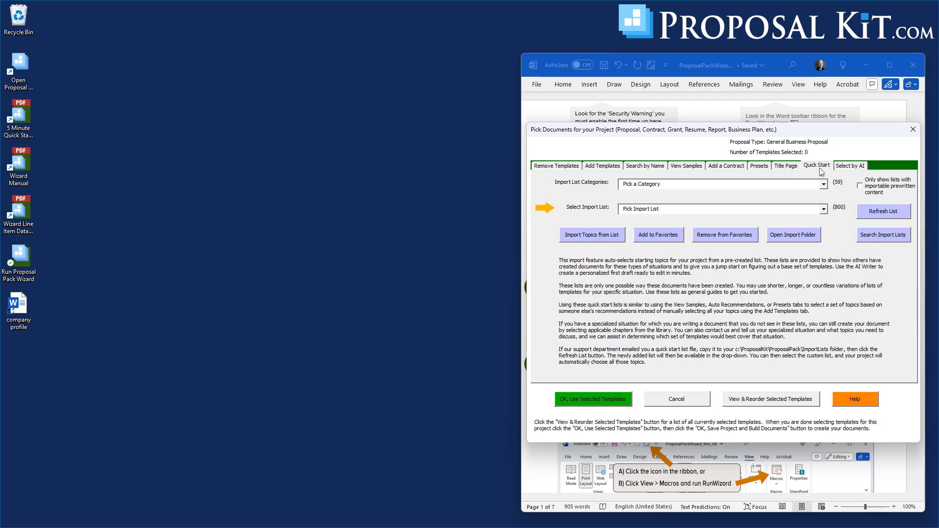
left_click(824, 210)
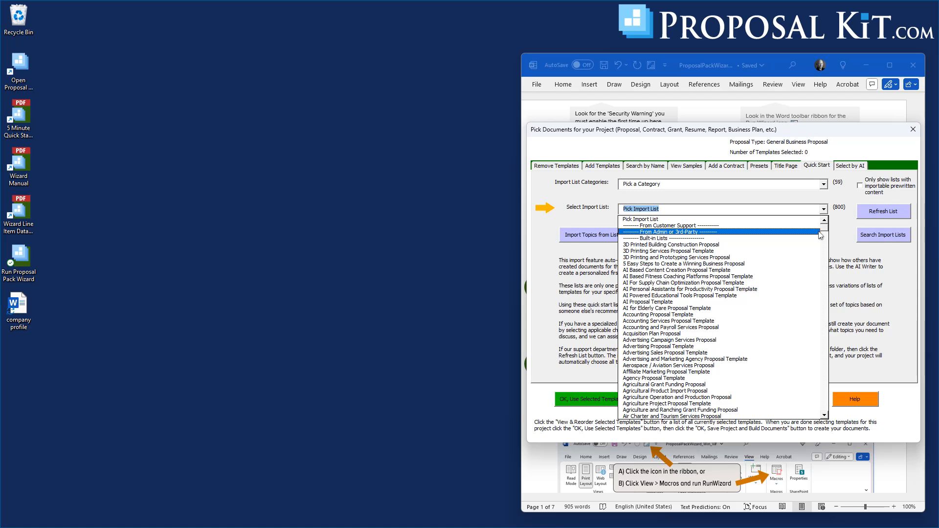
left_click_drag(825, 228, 825, 259)
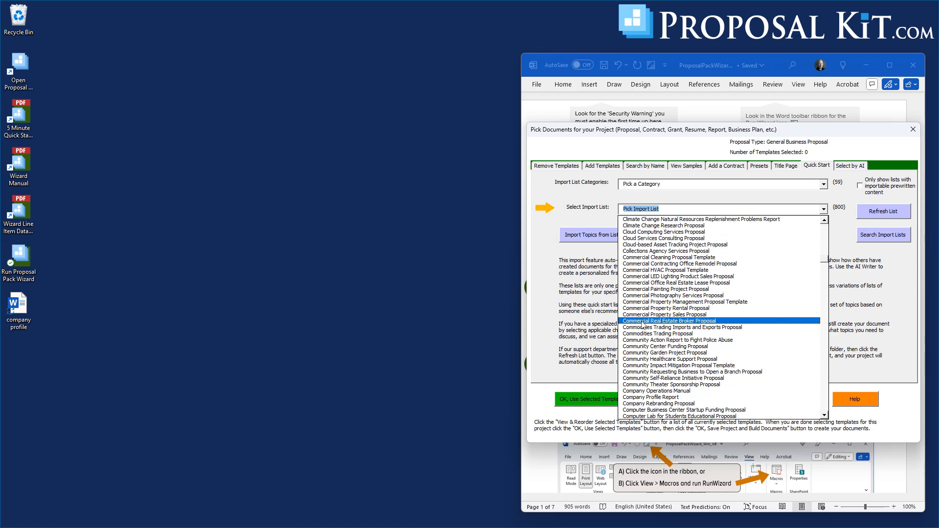
left_click(644, 321)
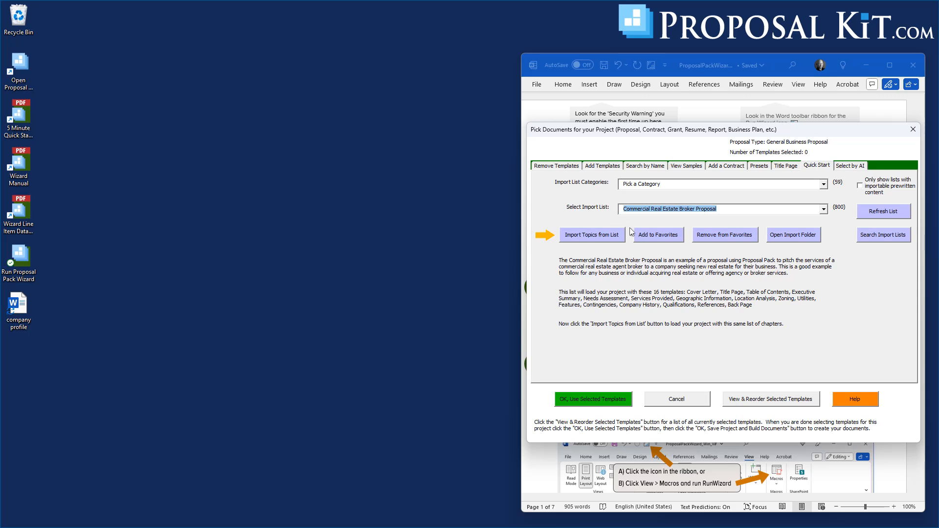
left_click(593, 237)
left_click(767, 348)
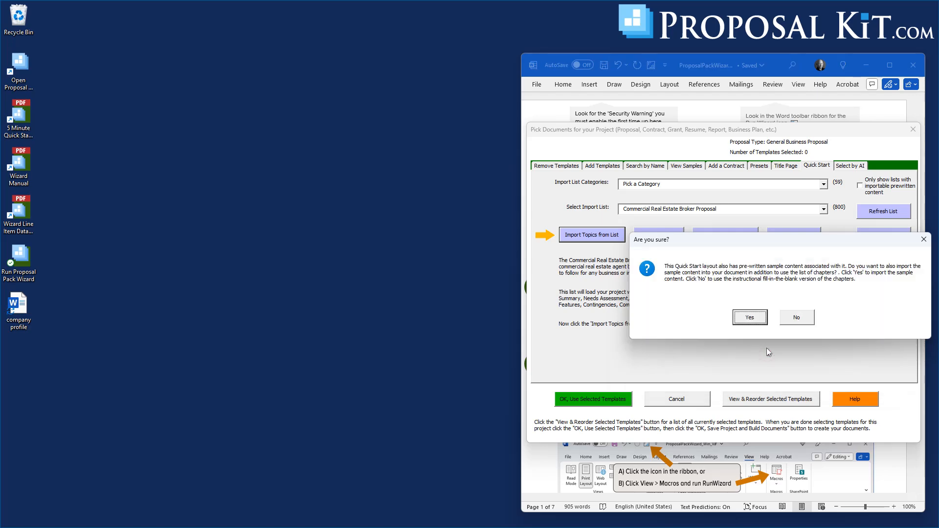
left_click(796, 318)
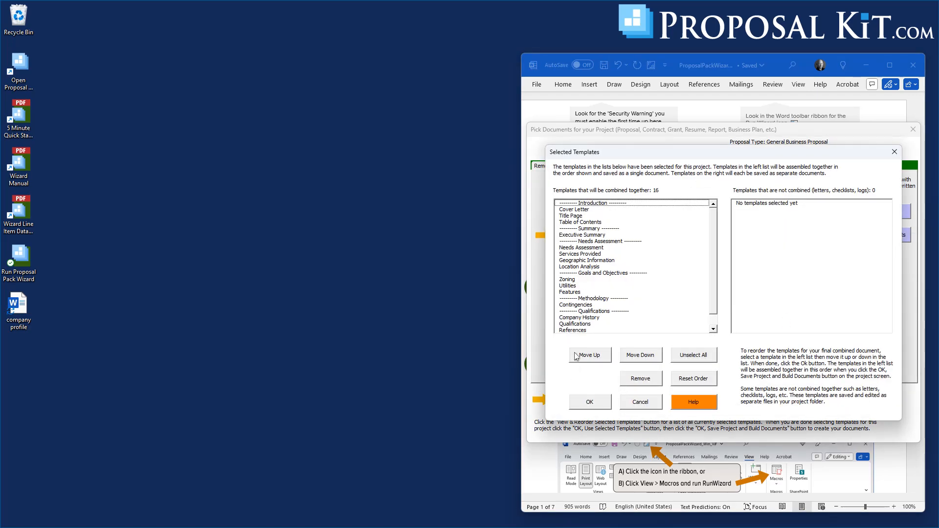
left_click(583, 399)
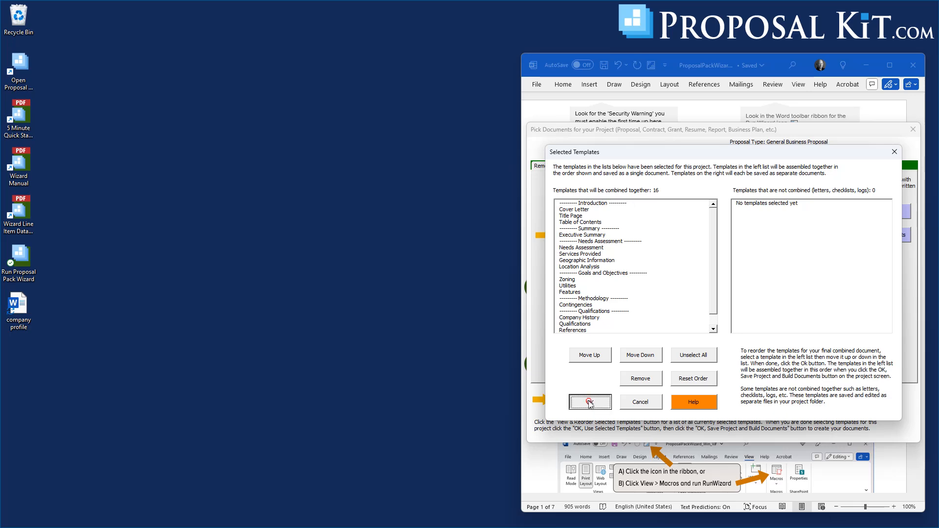
left_click(581, 400)
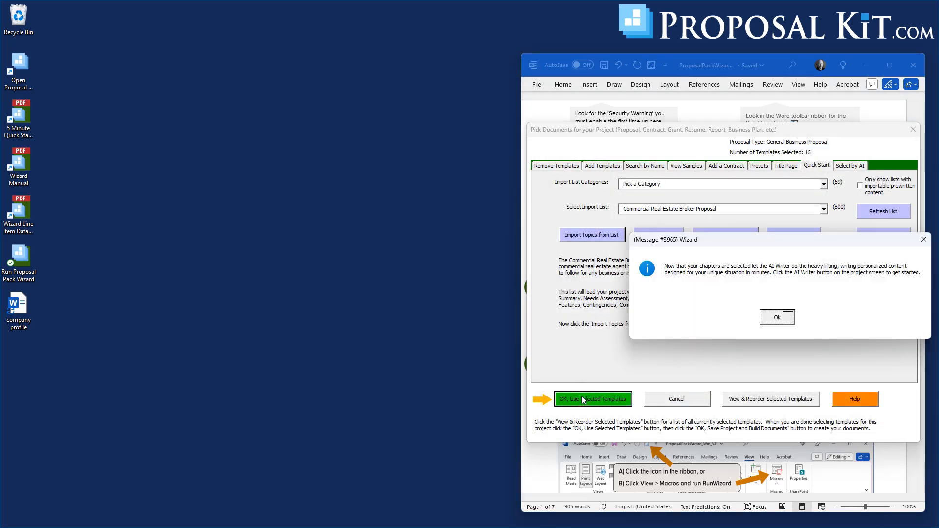
left_click(777, 319)
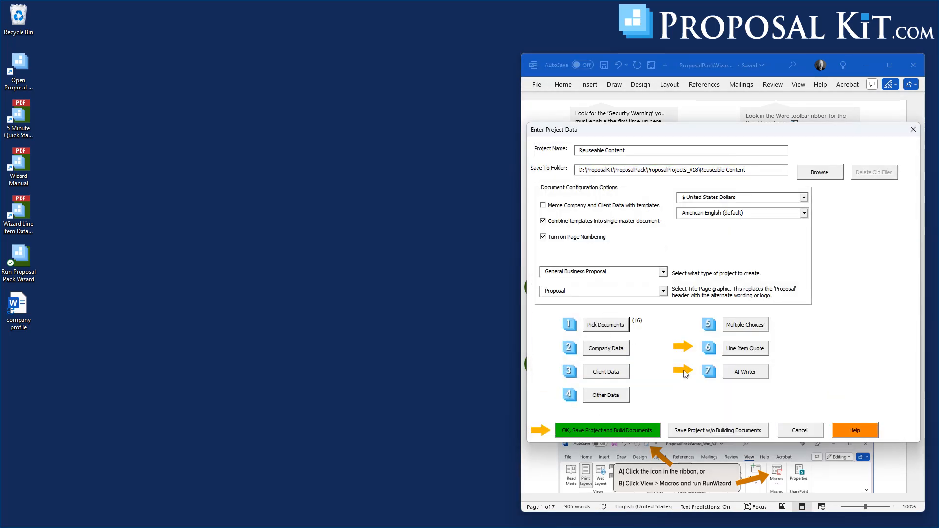
Save the new project for the AI Writer and limit the pages to write to the Cover Letter only.
left_click(745, 374)
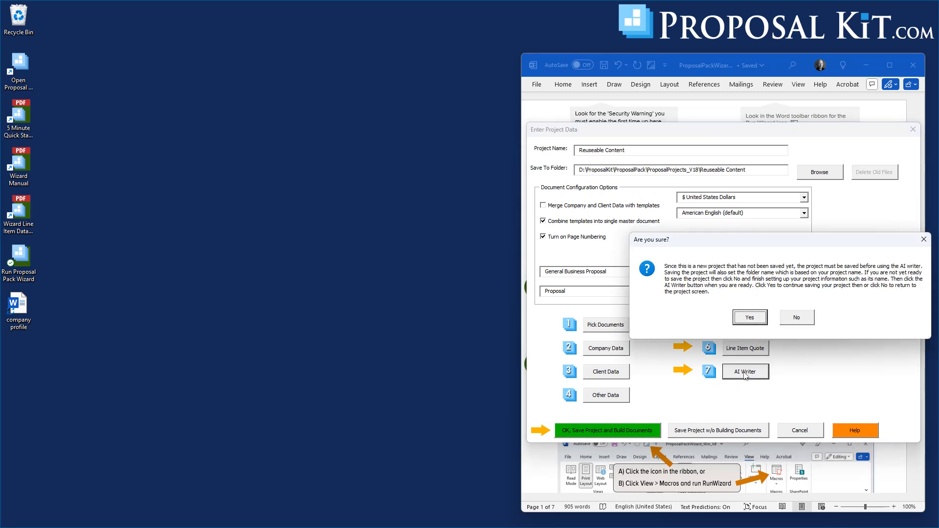
left_click(748, 318)
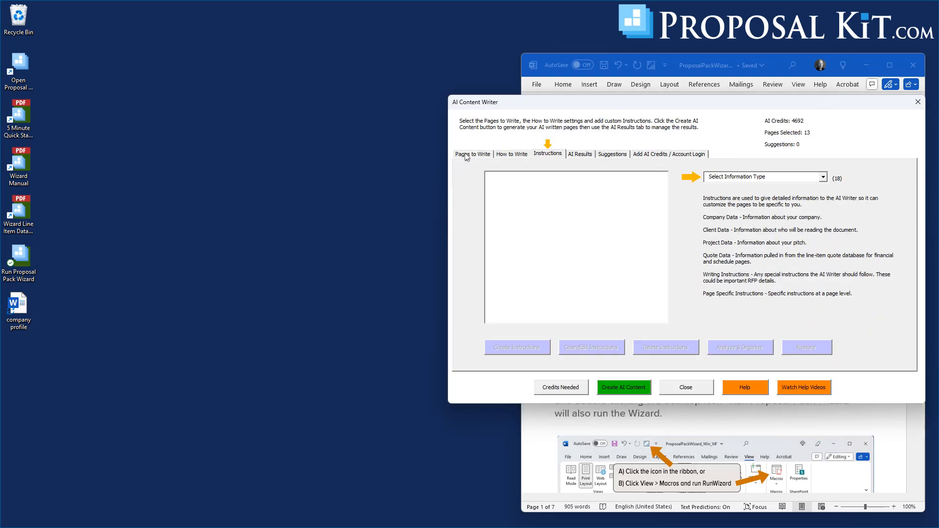
left_click(468, 153)
left_click(513, 175)
left_click(469, 195)
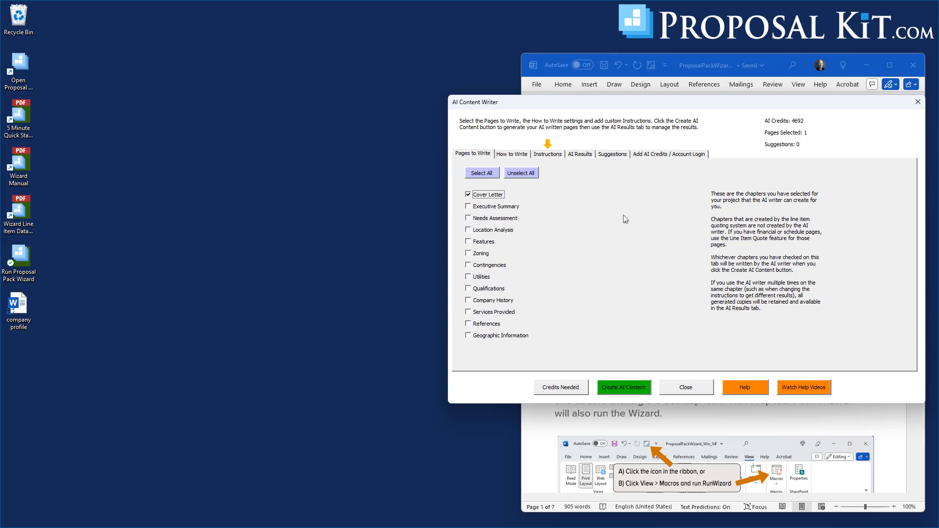
Set the AI Writer's industry to Real Estate: Commercial & Property Development.
left_click(508, 156)
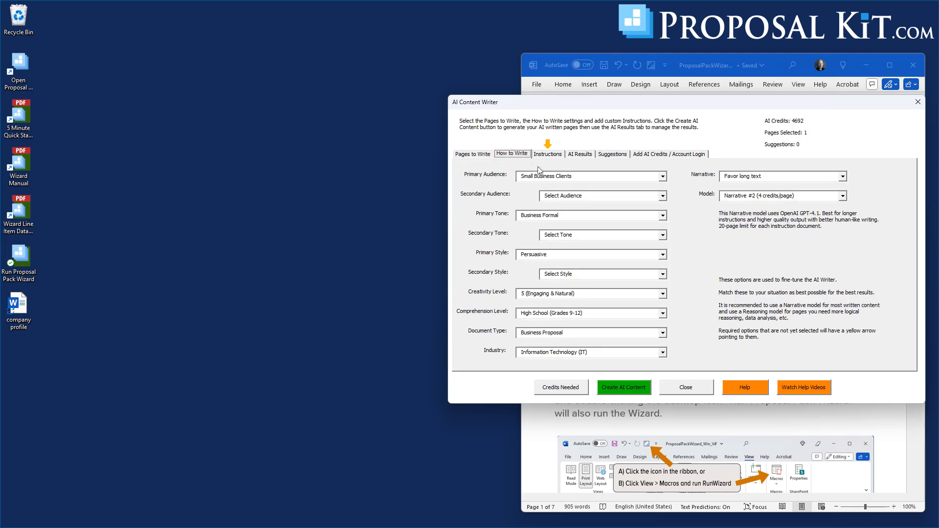
left_click(663, 353)
left_click(587, 354)
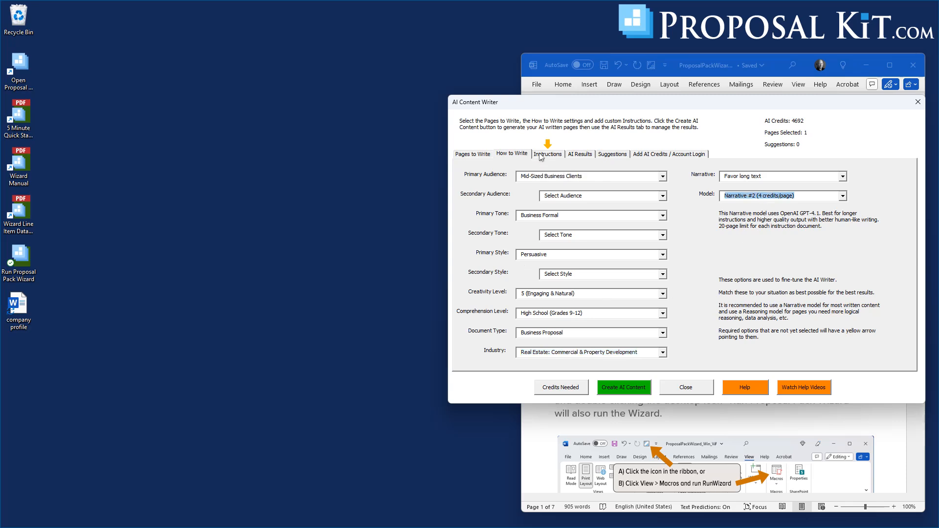
Create a Company Data instructions document for the AI Writer and open it for editing.
left_click(541, 156)
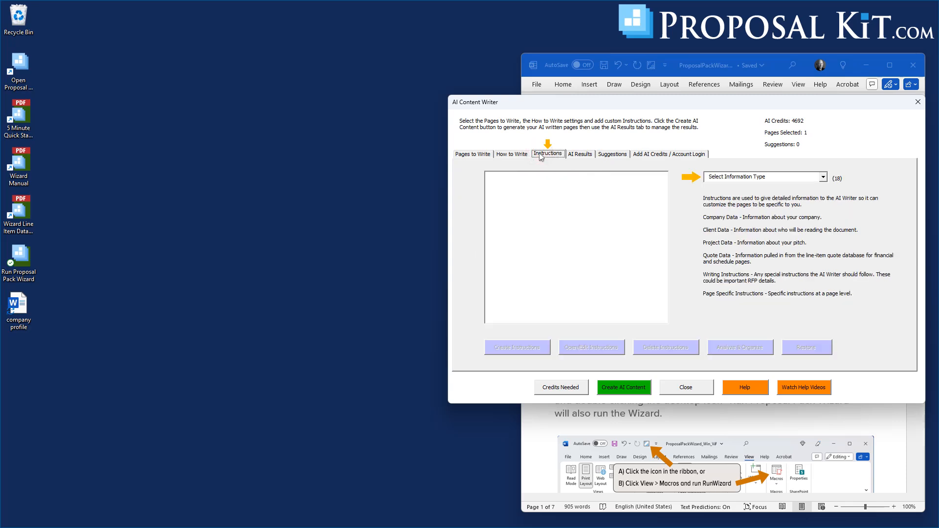
left_click(777, 177)
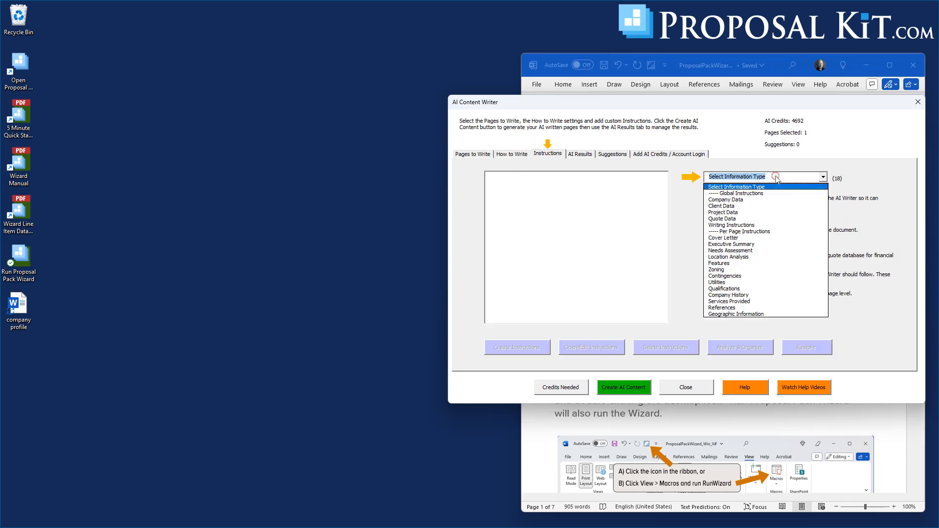
left_click(722, 200)
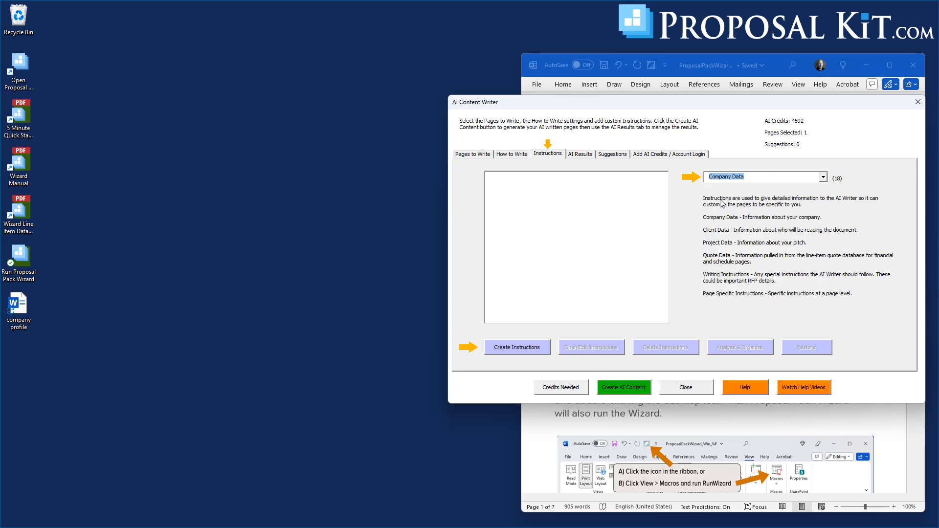
left_click(519, 348)
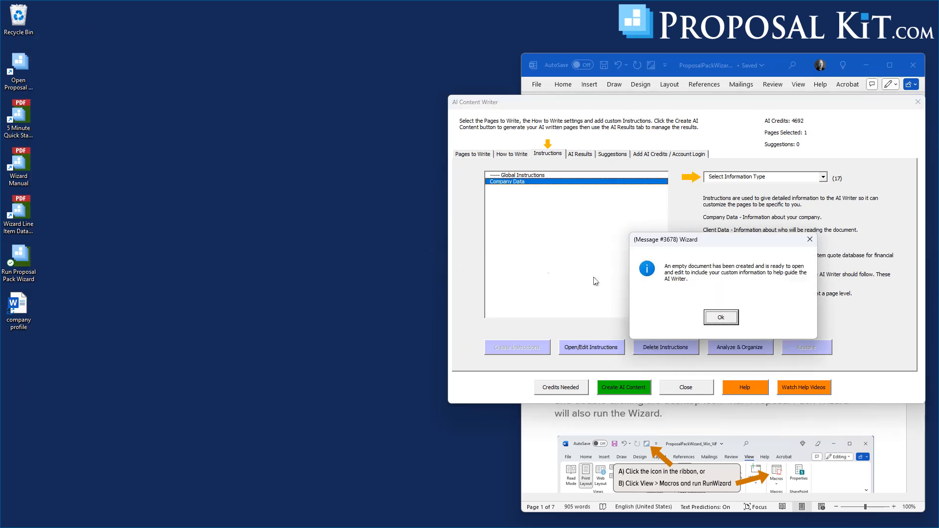
left_click(718, 317)
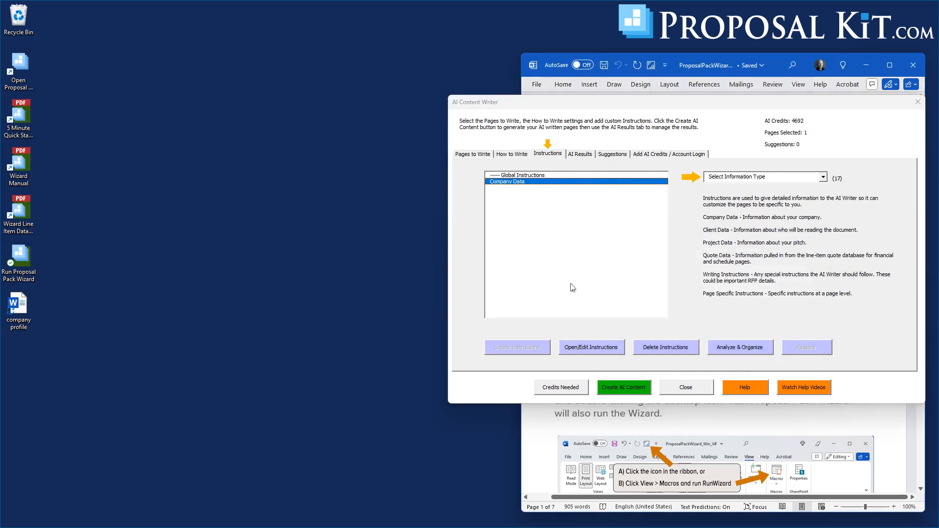
left_click(569, 347)
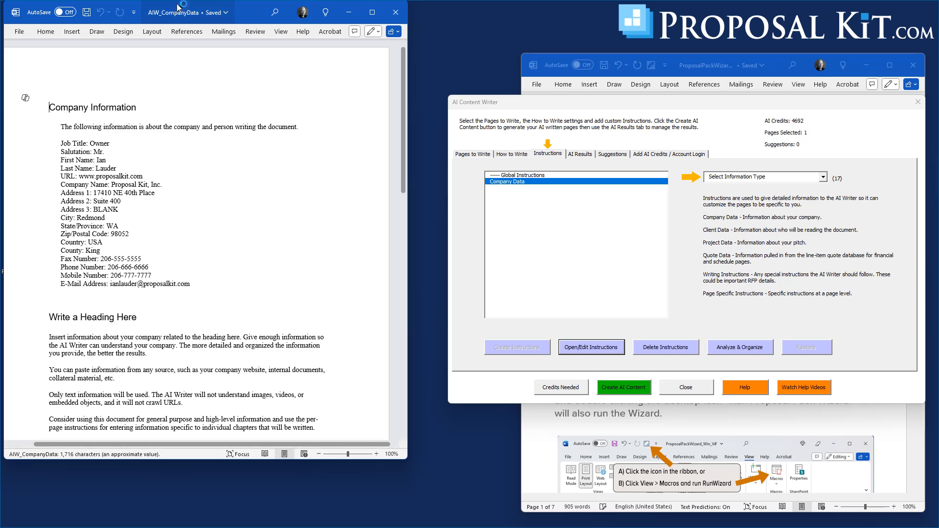
Open the company profile document from the desktop, copy its entire text and close it.
left_click_drag(178, 7, 759, 43)
double_click(15, 313)
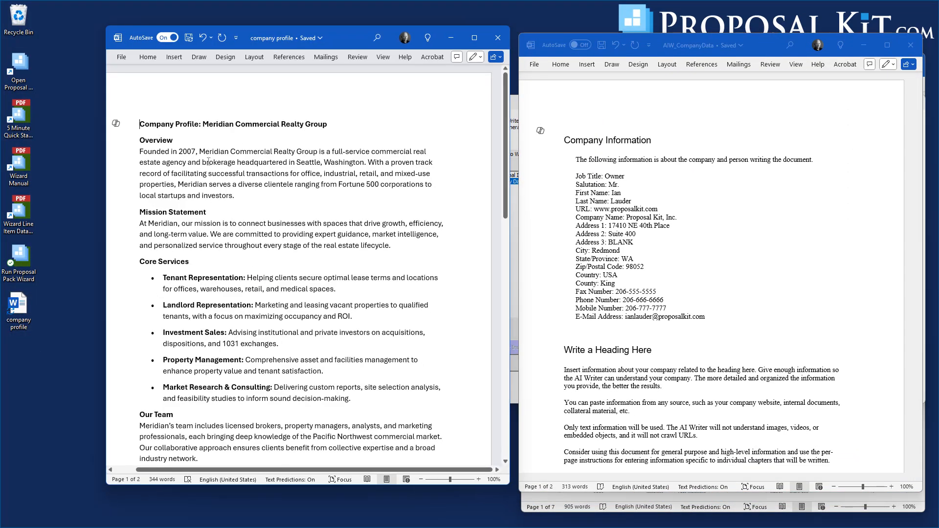
left_click(208, 163)
key("ctrl+a")
right_click(216, 167)
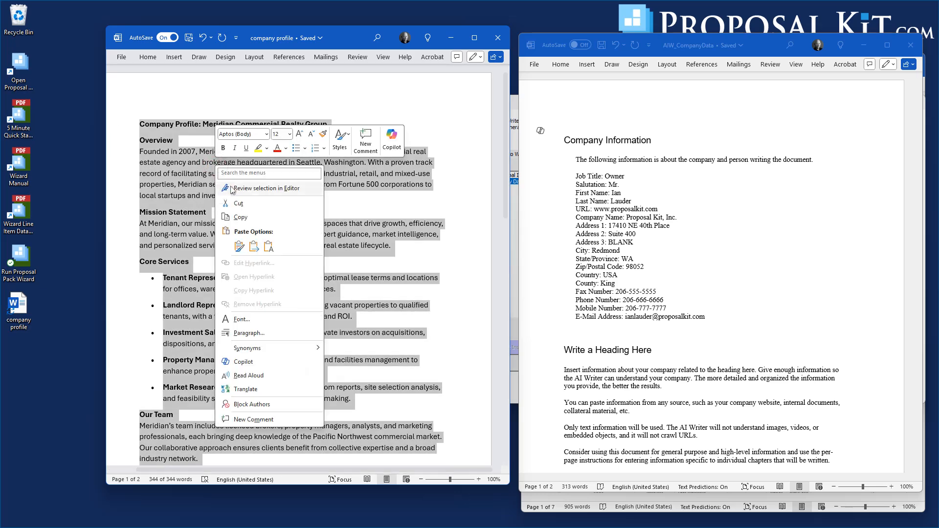
left_click(238, 219)
left_click(498, 38)
Replace all text in the AIW_CompanyData document with the copied company profile, then save and close it.
left_click(628, 217)
key("ctrl+a")
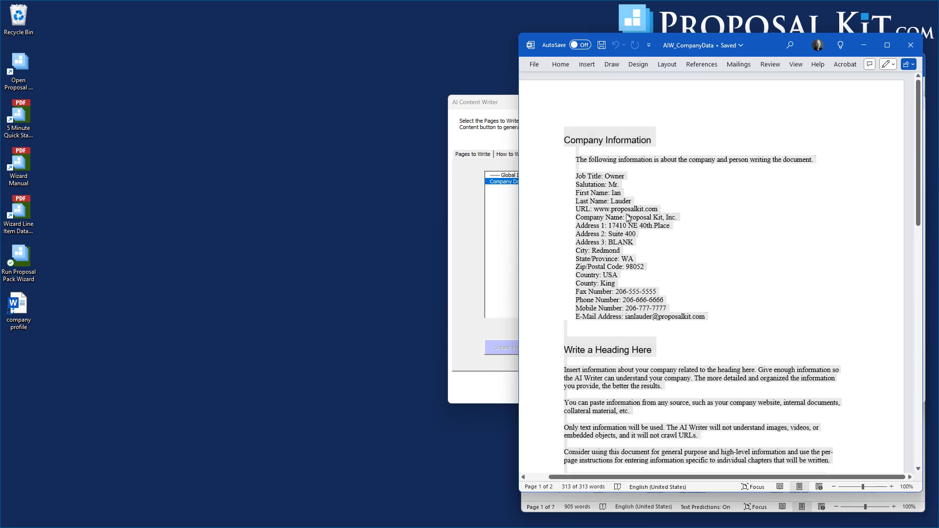
key("ctrl+v")
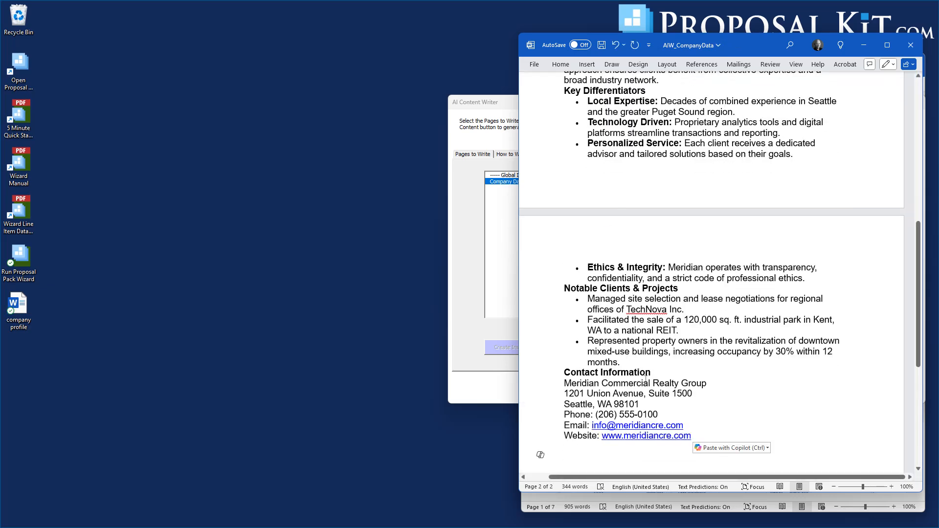
left_click(602, 45)
left_click_drag(921, 297, 914, 143)
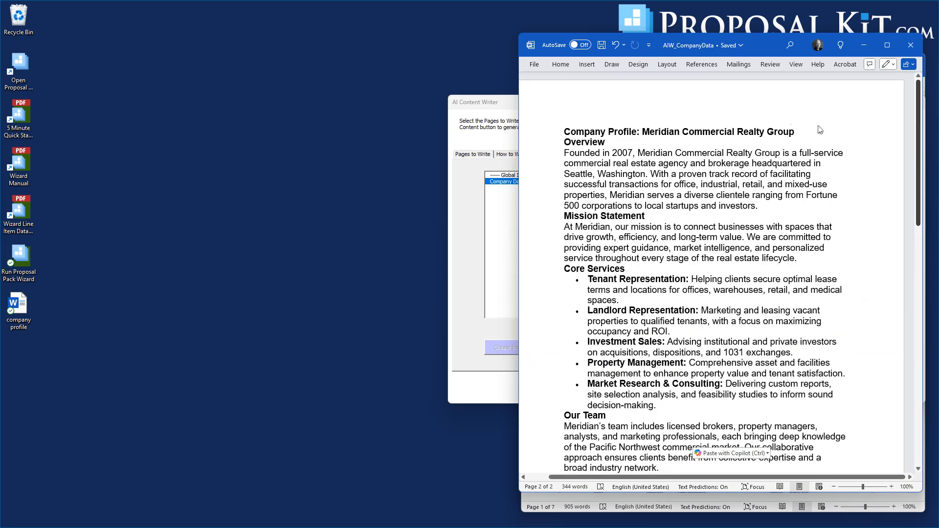
left_click(910, 45)
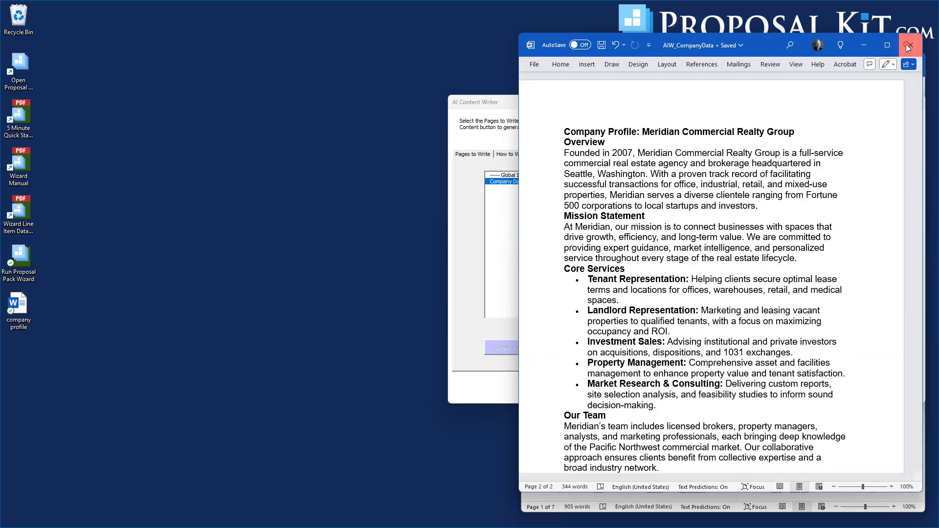
Create a Project Data instructions document for the AI Writer and open it for editing.
left_click(732, 178)
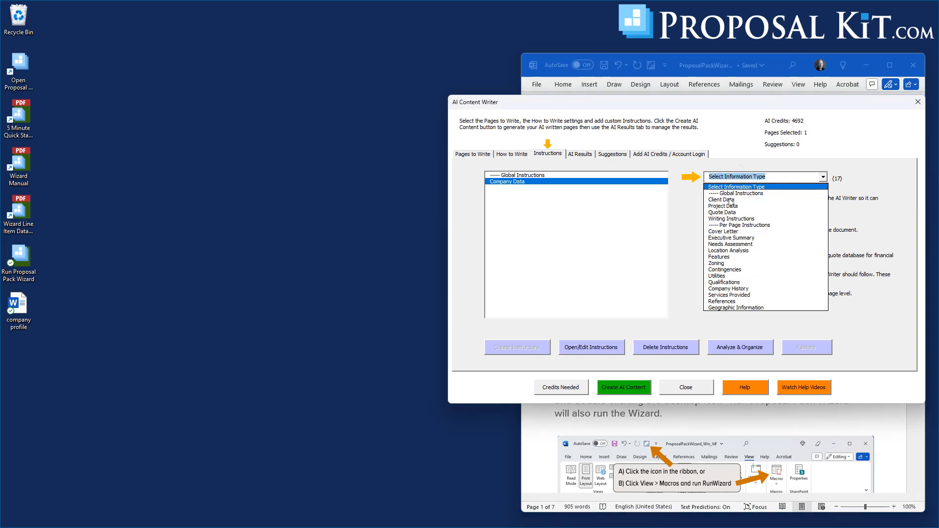
left_click(730, 206)
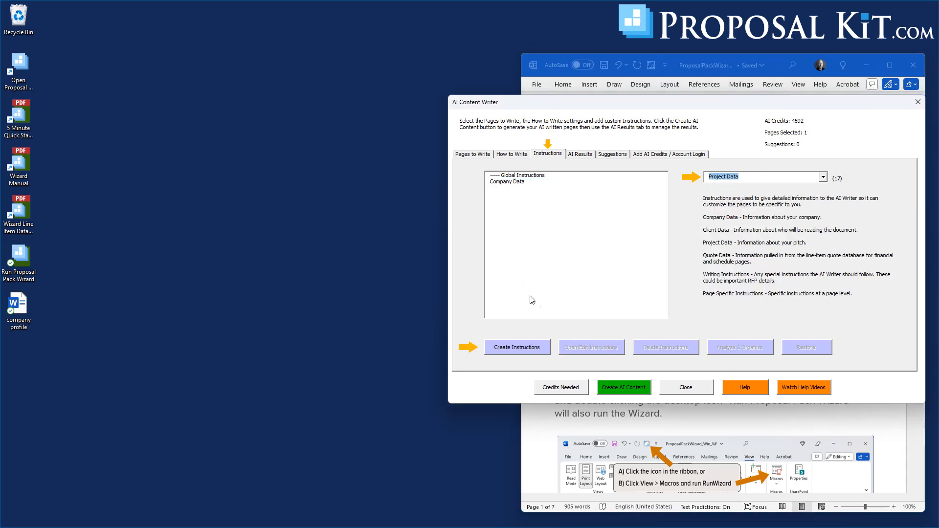
left_click(529, 349)
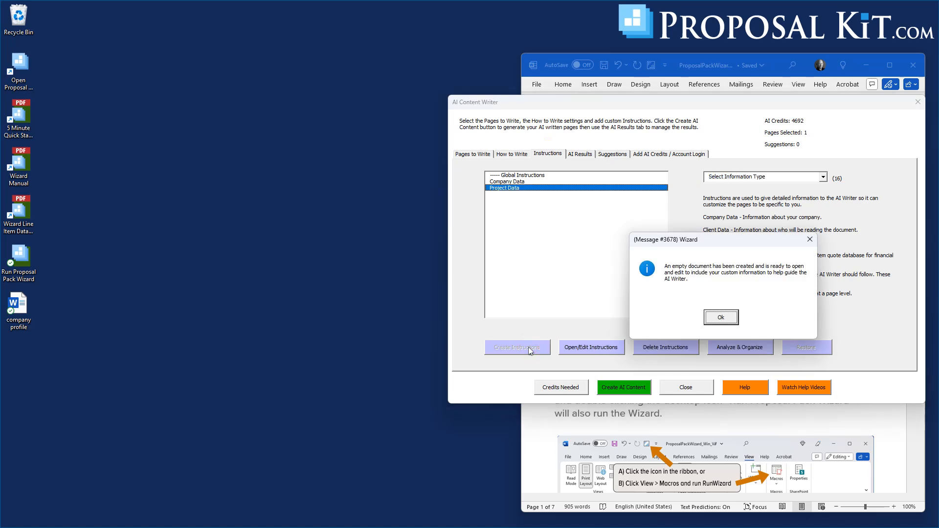
left_click(728, 318)
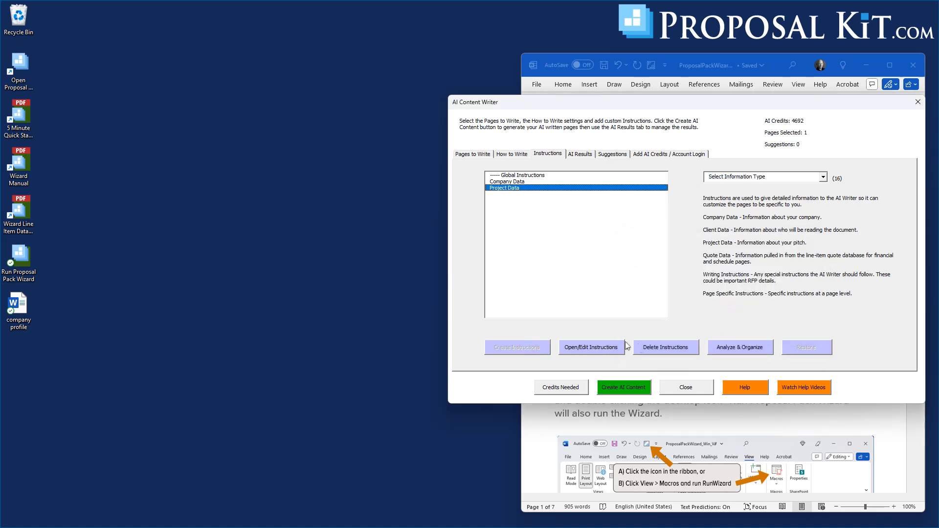
left_click(585, 351)
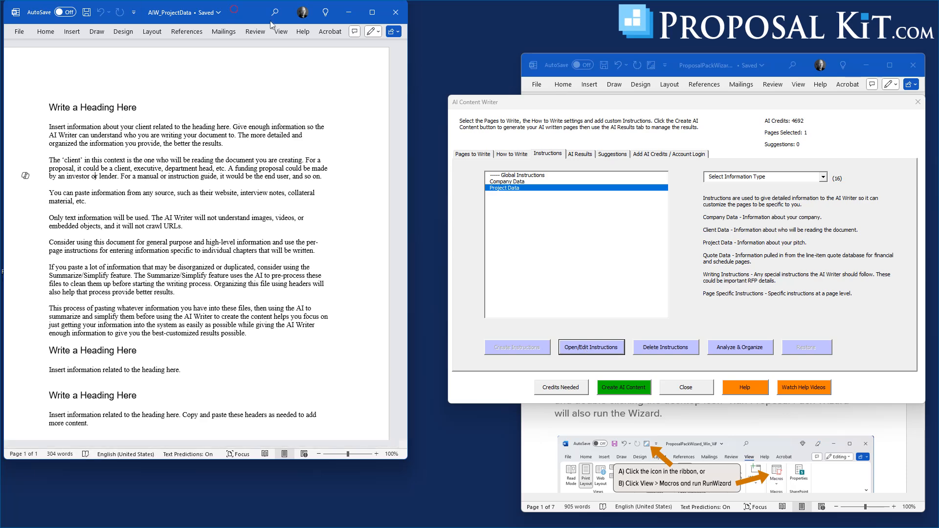
Replace all AIW_ProjectData text with "Write a cover letter for the commercial real estate broker company that can be used with multiple clients.", save and close it.
key("ctrl+a")
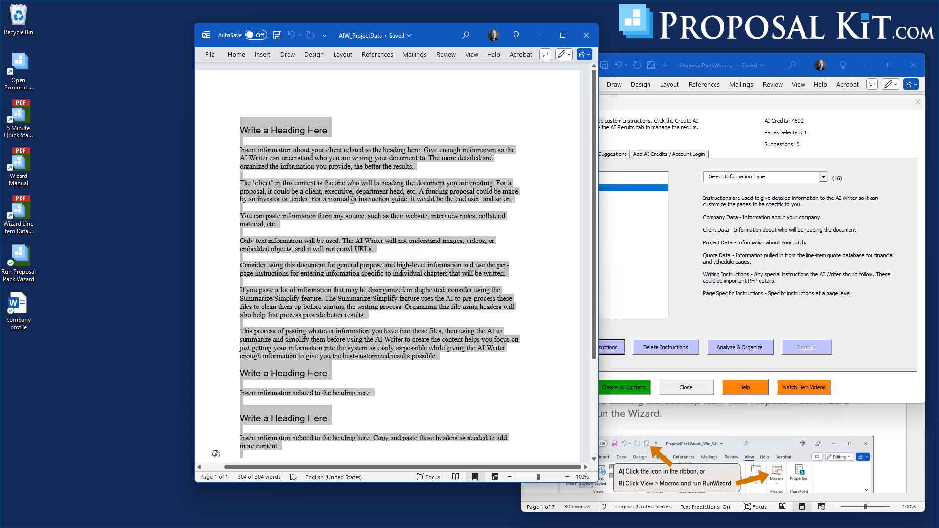
type("Write a c")
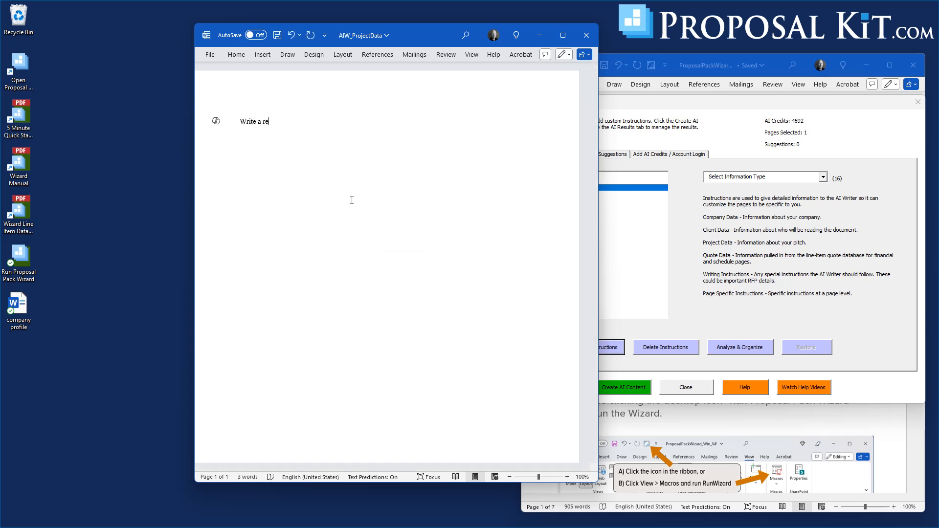
type("over letter for the commercial real estate r")
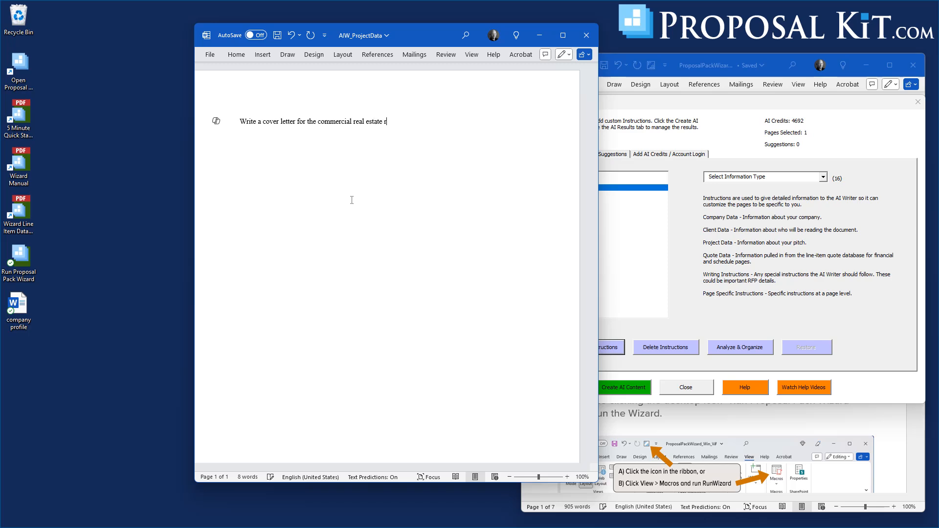
key("BackSpace")
key("BackSpace")
type("broker compa")
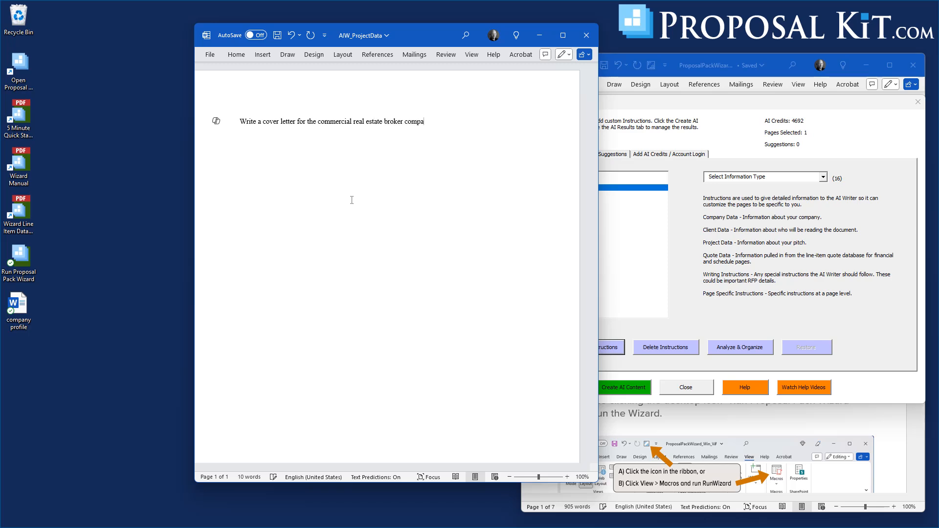
type("ny that can be used wit")
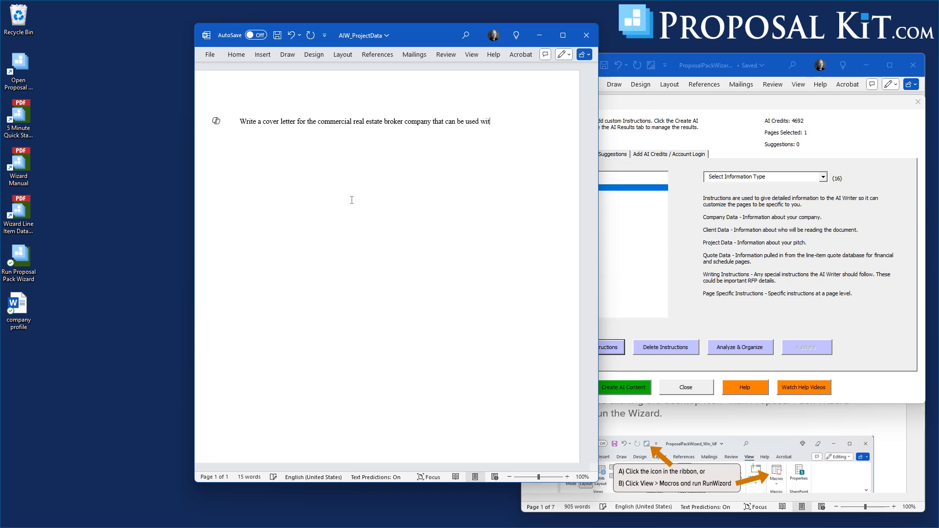
type("h multiple clients")
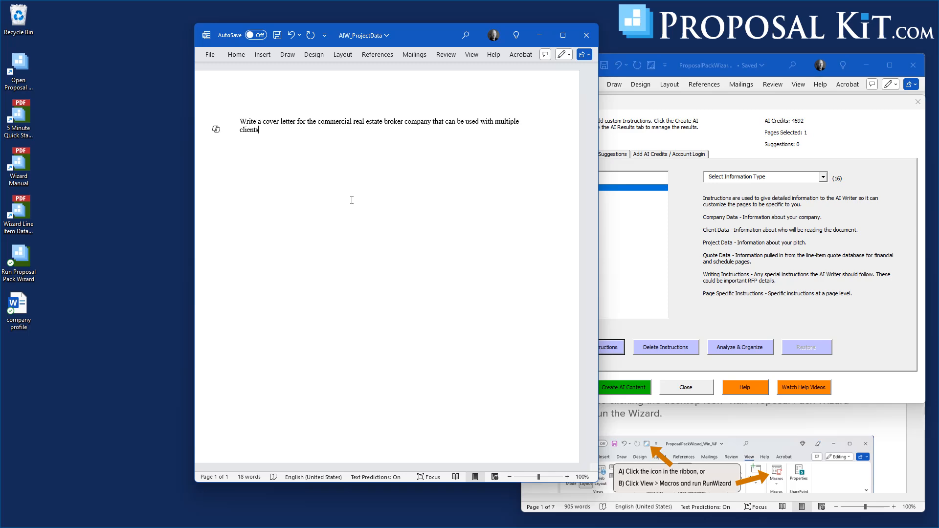
type(".")
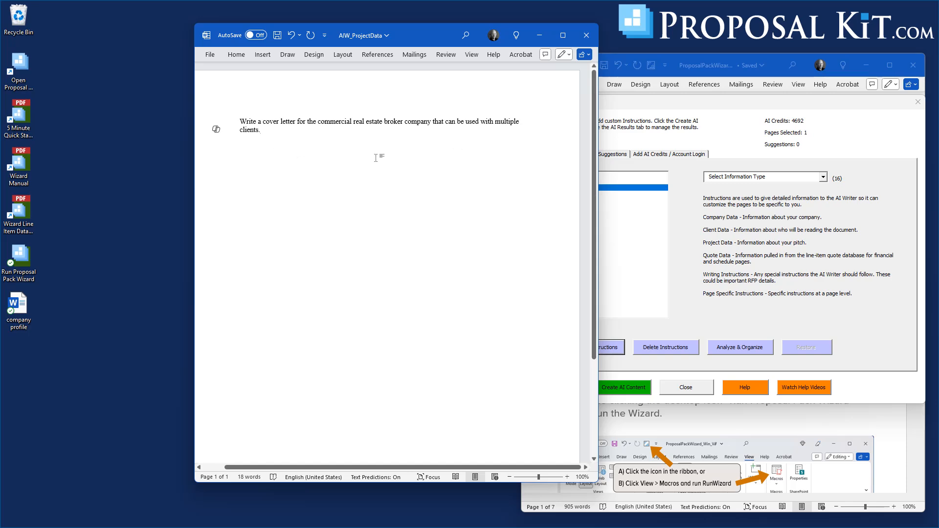
left_click(278, 35)
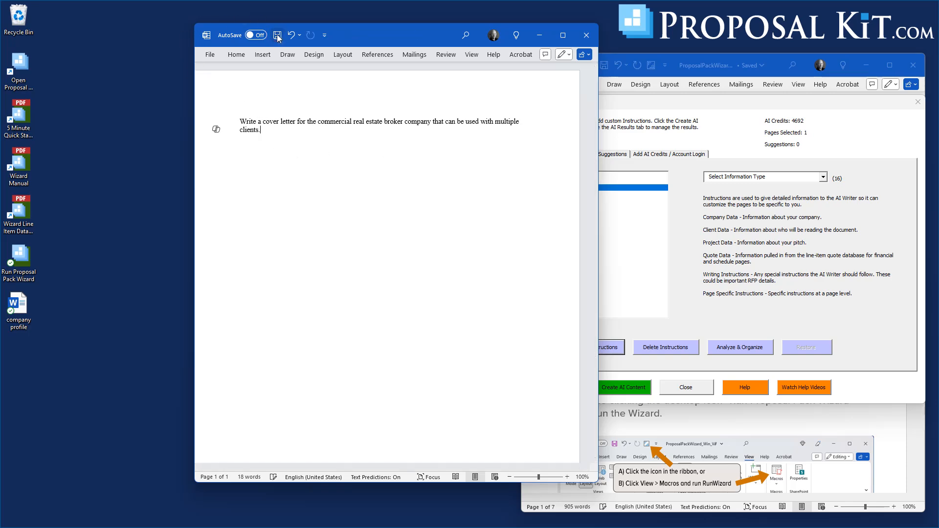
left_click(585, 35)
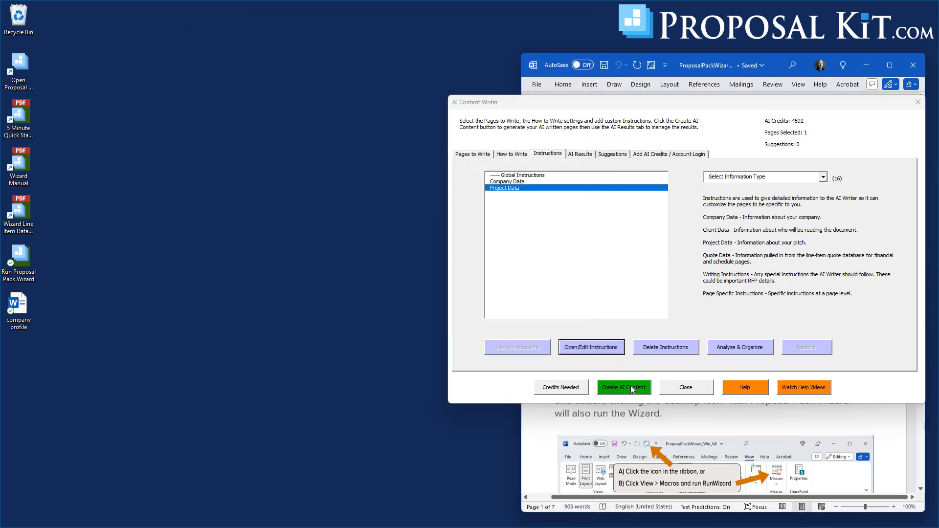
Recheck the AI Writer's page selection, writing settings and instructions, and generate the AI content for the Cover Letter.
left_click(469, 154)
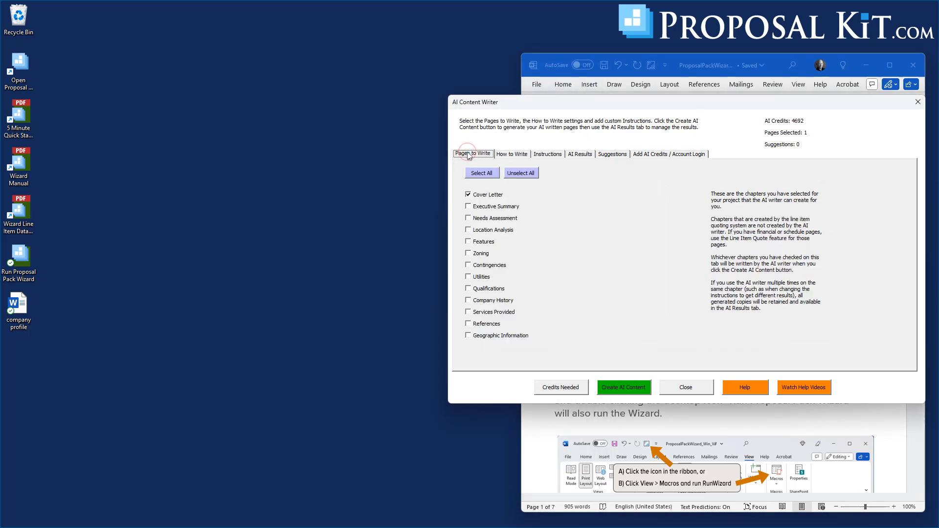
left_click(512, 155)
left_click(547, 154)
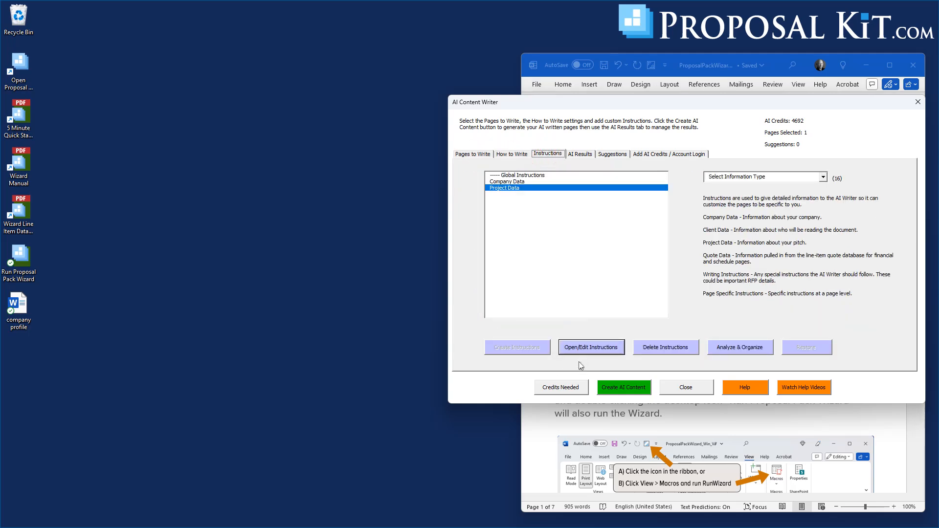
left_click(618, 387)
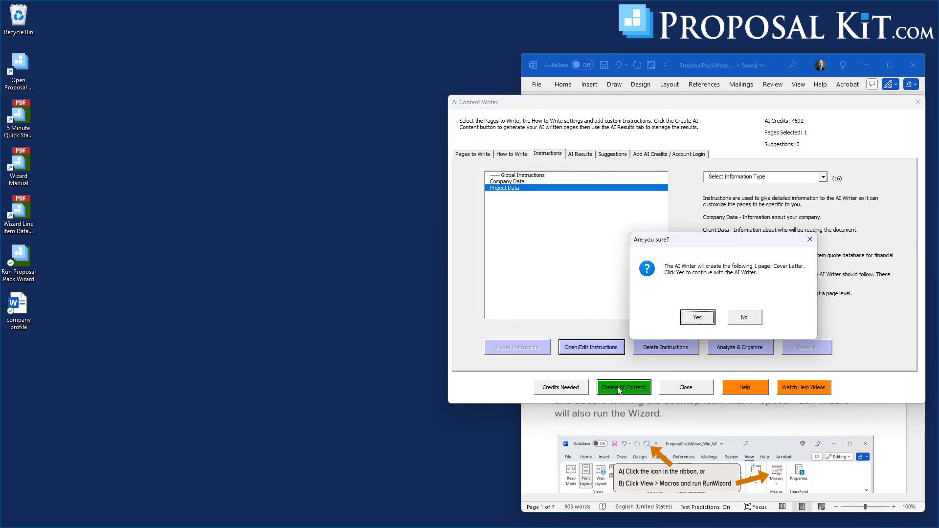
left_click(697, 318)
left_click(744, 319)
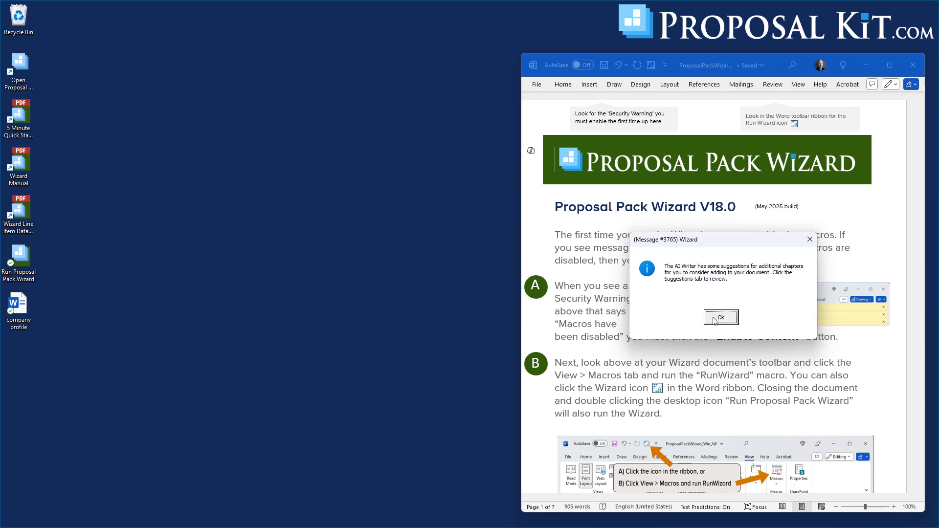
left_click(716, 319)
left_click(776, 318)
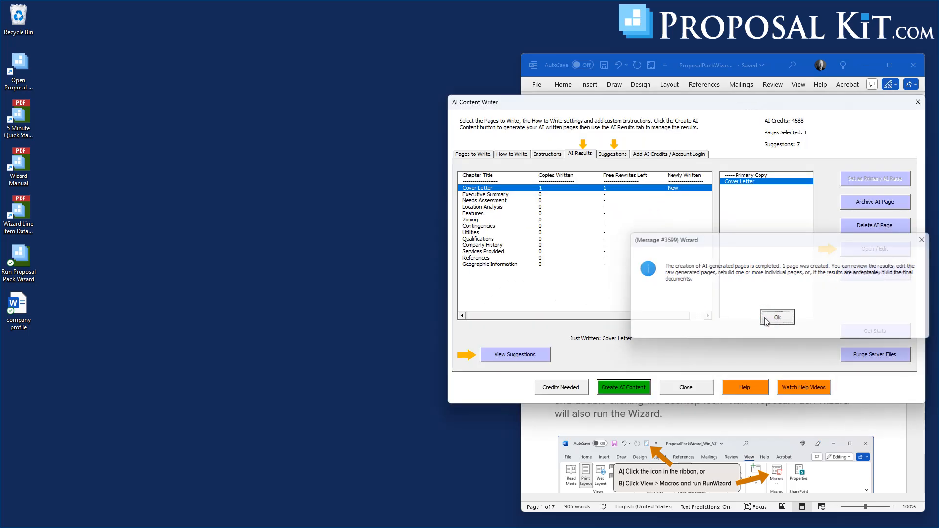
Check the AI Writer's suggested chapters, and open the generated Cover Letter for editing in a wider window.
left_click(614, 155)
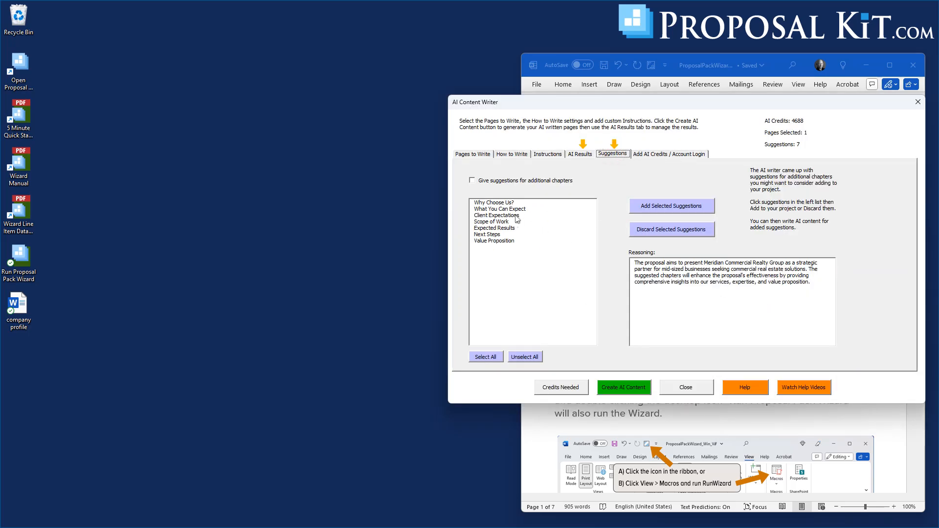
left_click(580, 156)
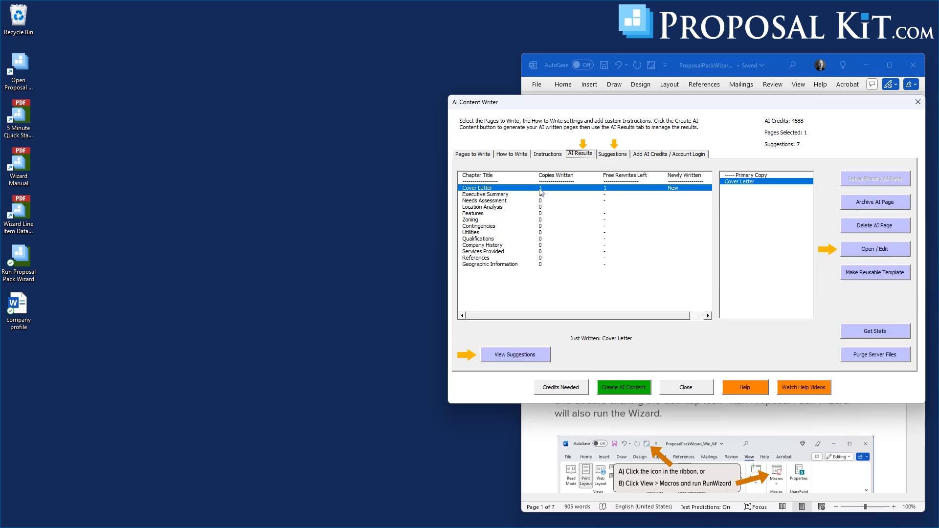
left_click(876, 250)
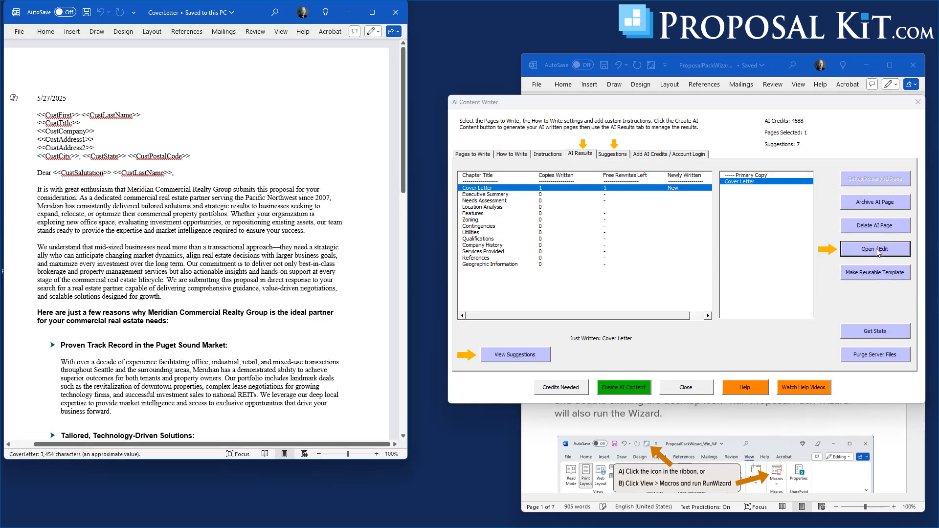
left_click_drag(257, 12, 353, 21)
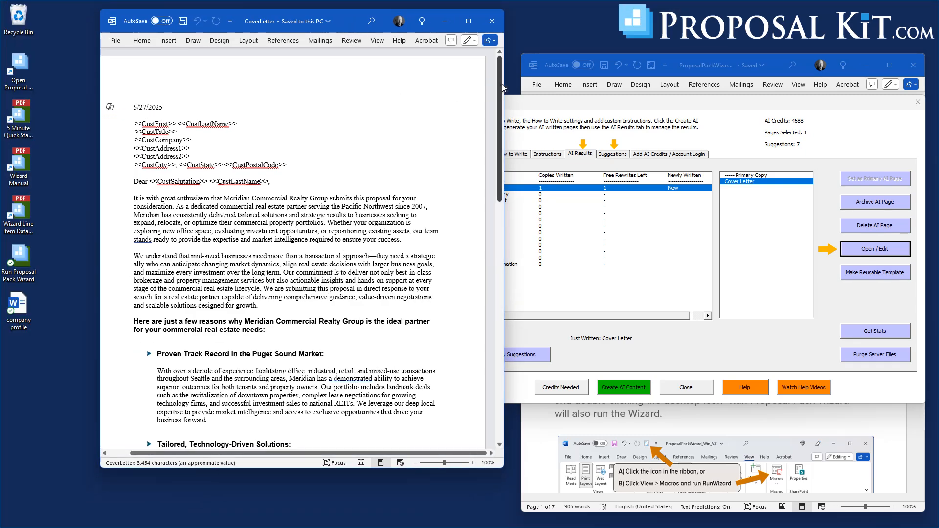
left_click_drag(504, 90, 568, 91)
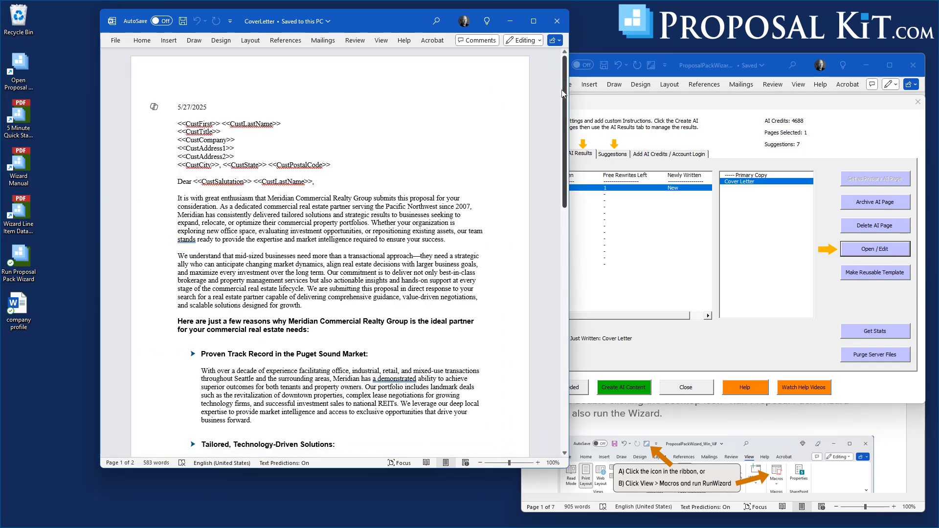
left_click(563, 93)
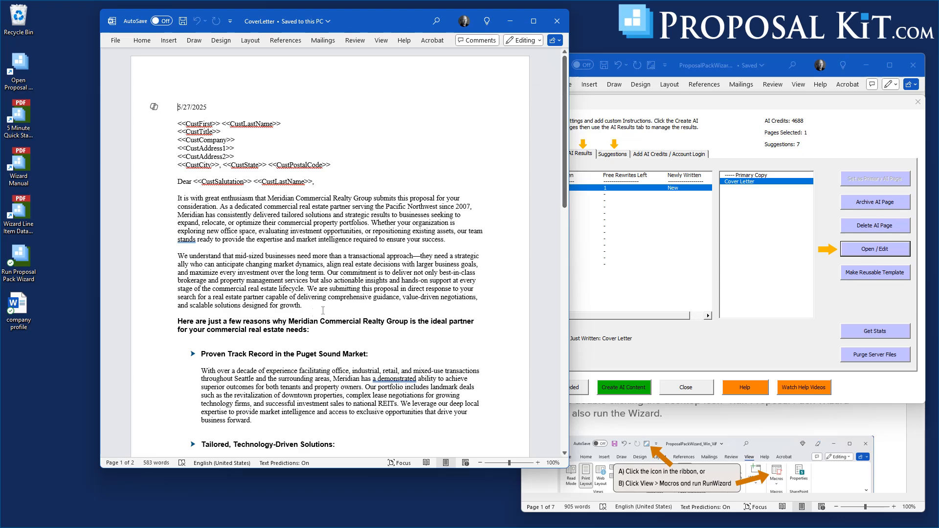
Read through the generated cover letter, from the customer merge fields and selling points to the contact details and signature.
scroll(314, 312, "down", 8)
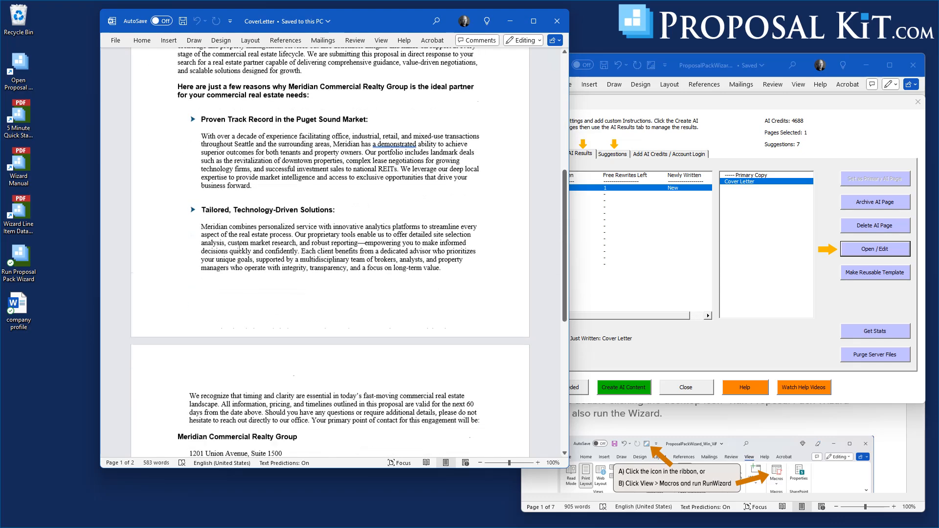
scroll(238, 247, "down", 10)
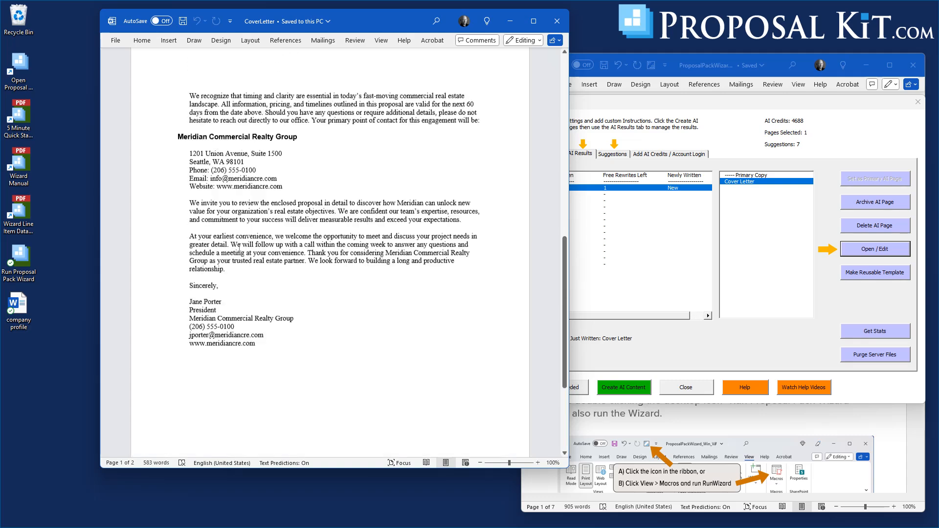
scroll(238, 247, "up", 5)
scroll(230, 299, "down", 2)
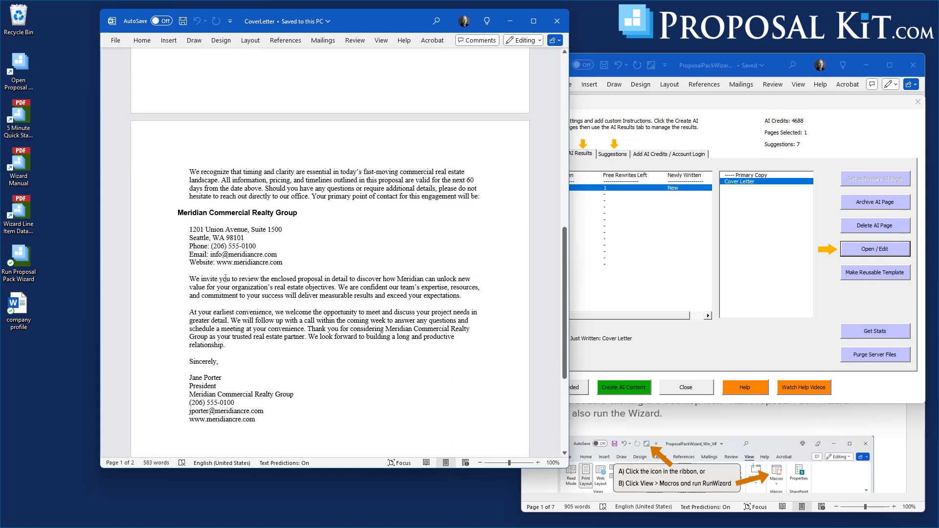
scroll(238, 395, "up", 3)
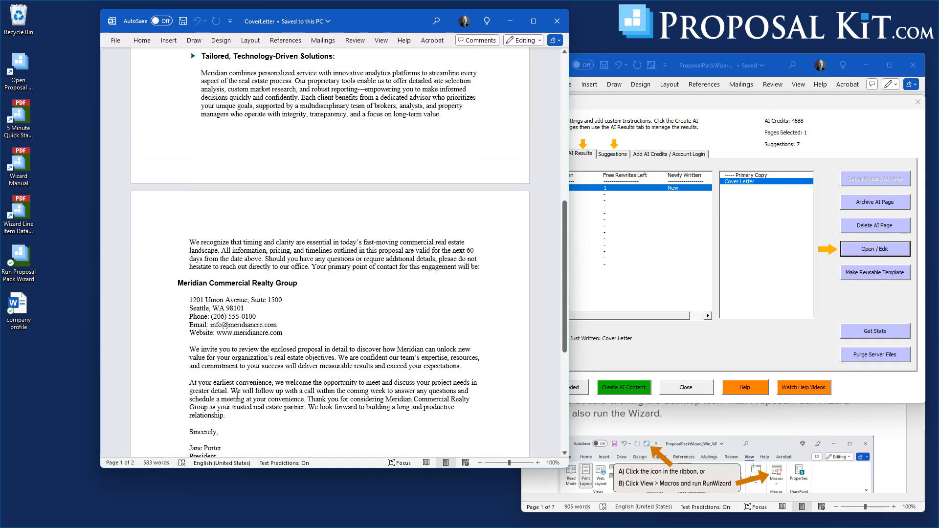
scroll(238, 393, "down", 3)
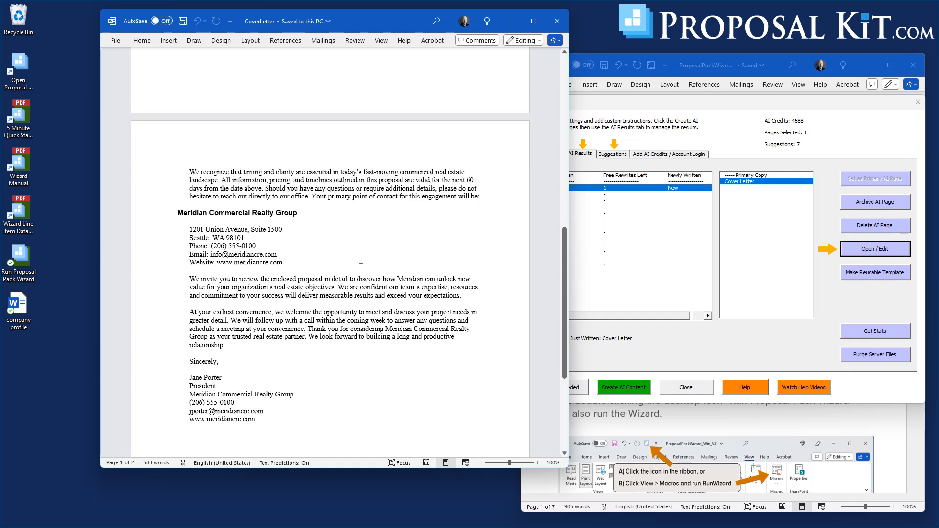
scroll(361, 260, "up", 15)
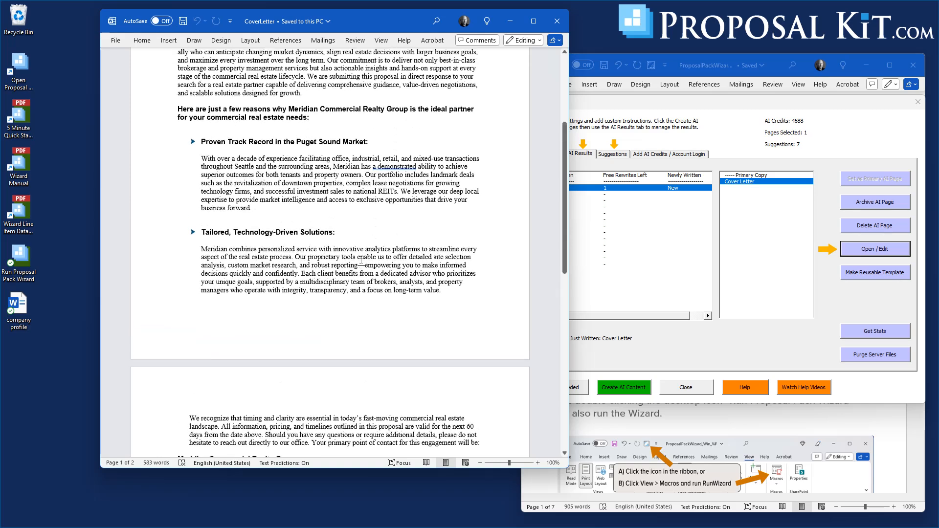
scroll(362, 260, "up", 4)
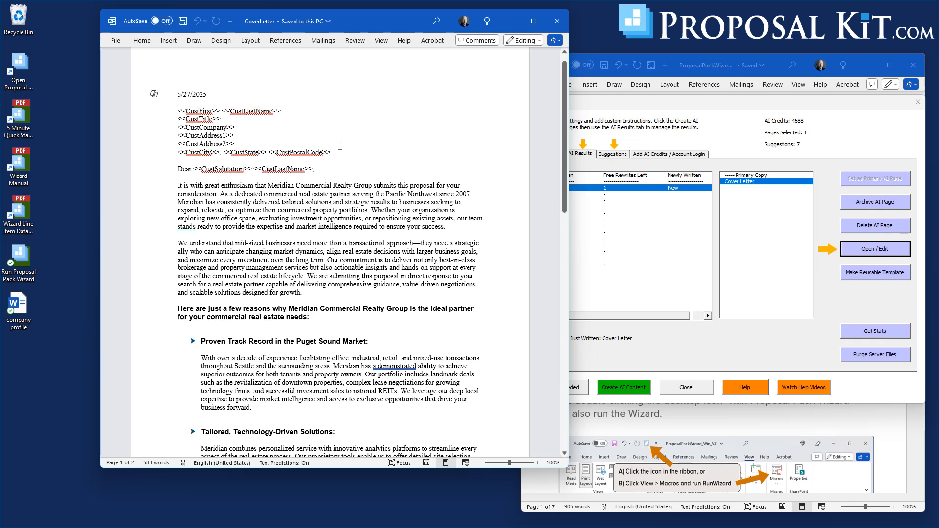
Replace the date at the head of the cover letter with the merge field <<CurrDate>> and look over the whole letter.
triple_click(208, 95)
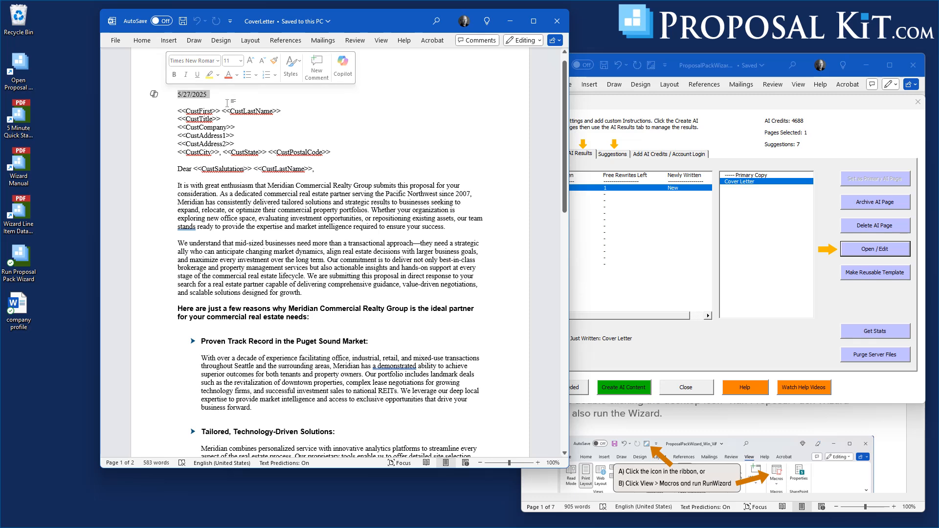
left_click(192, 94)
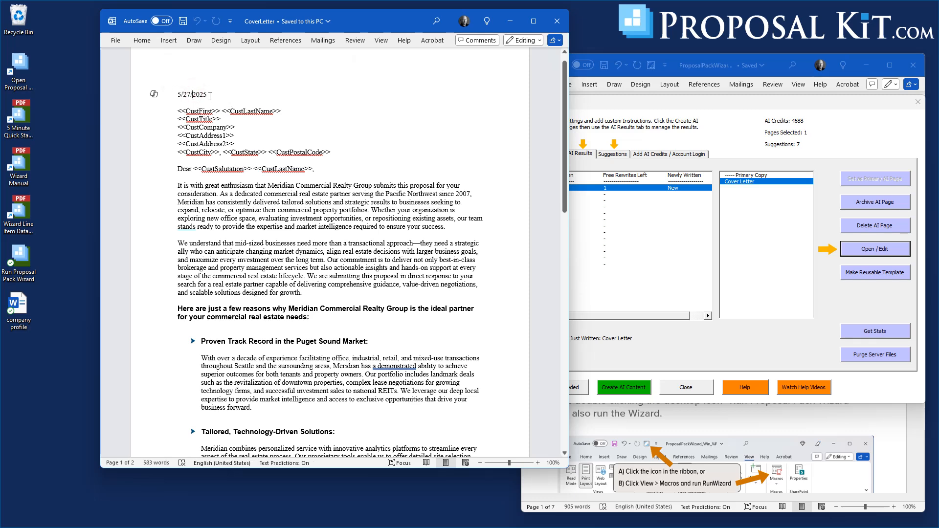
left_click_drag(213, 94, 173, 91)
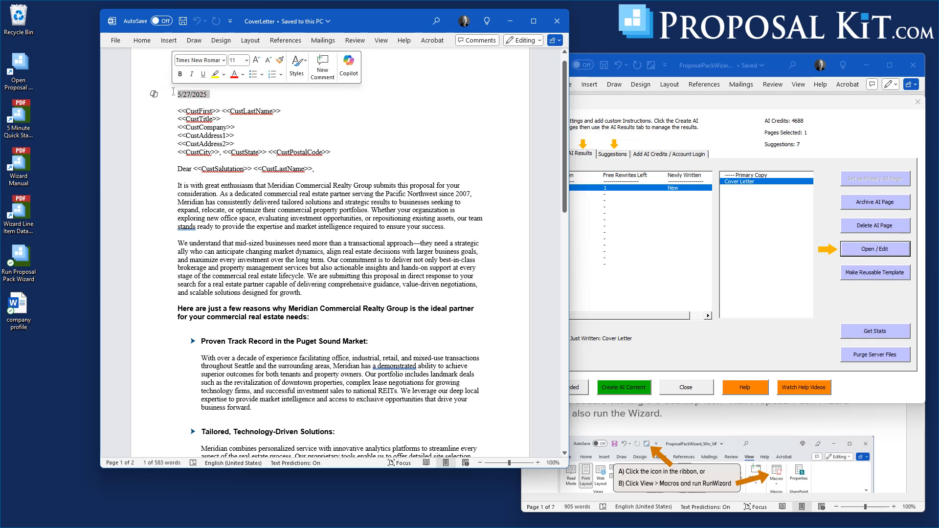
type("<<CurrDate>>")
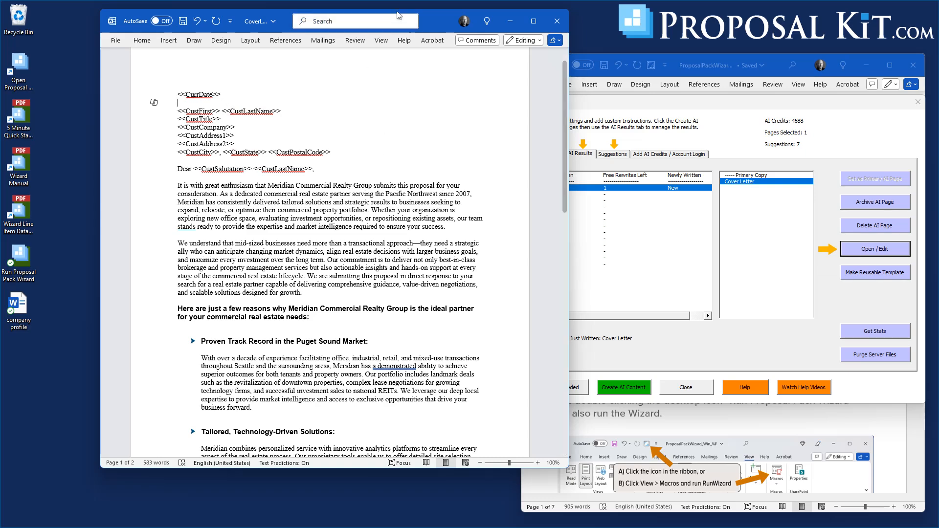
left_click_drag(433, 18, 485, 34)
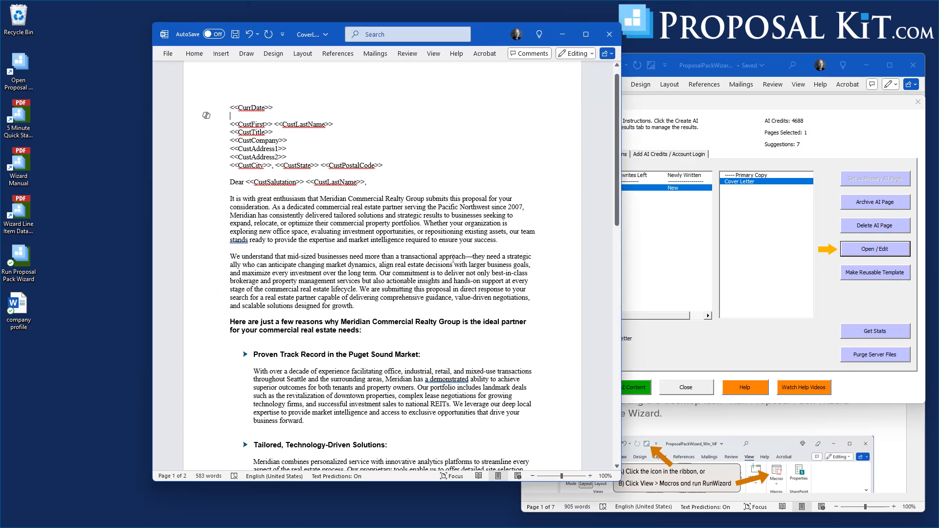
scroll(399, 264, "down", 8)
scroll(399, 264, "down", 3)
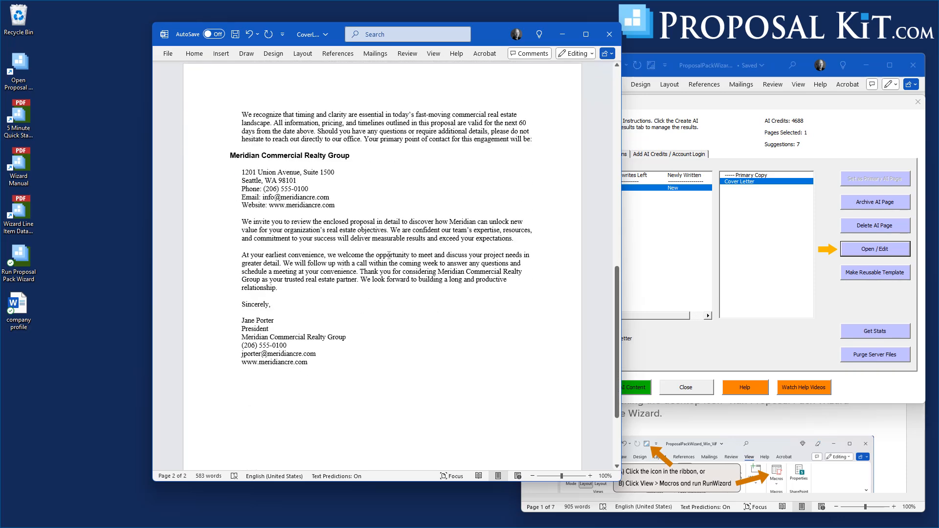
scroll(389, 255, "up", 10)
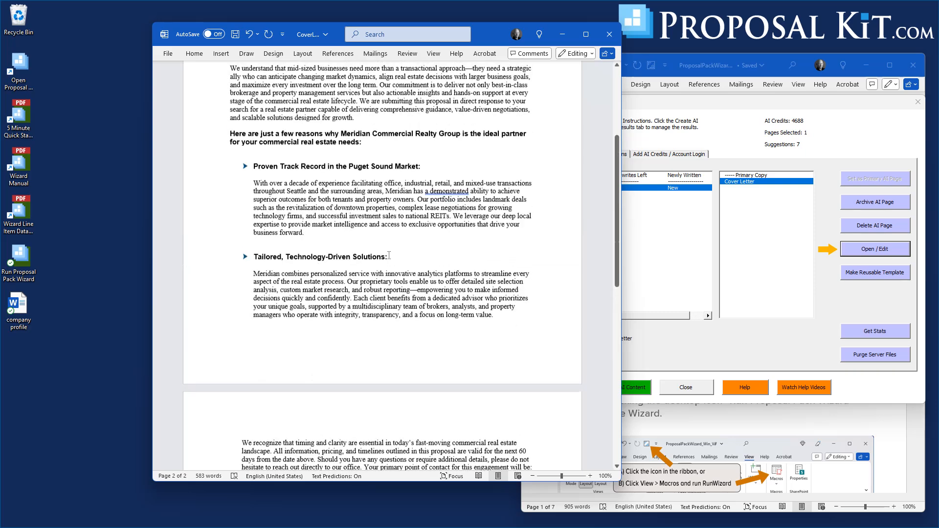
scroll(389, 255, "up", 1)
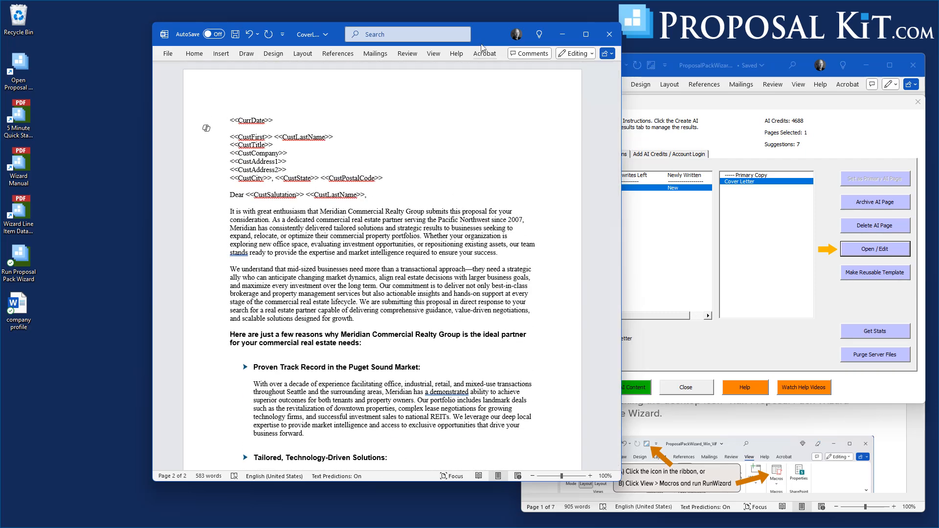
Save the edited cover letter document and close it.
left_click_drag(489, 40, 448, 40)
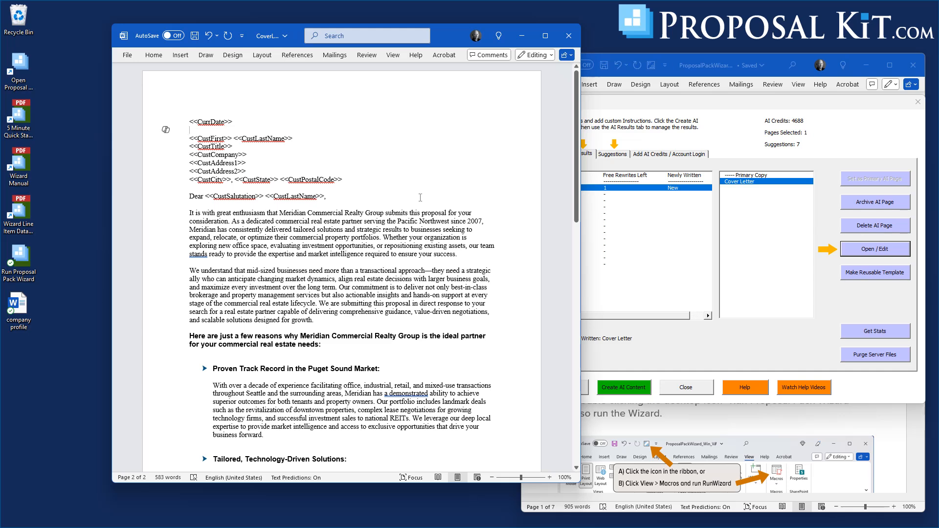
left_click(195, 36)
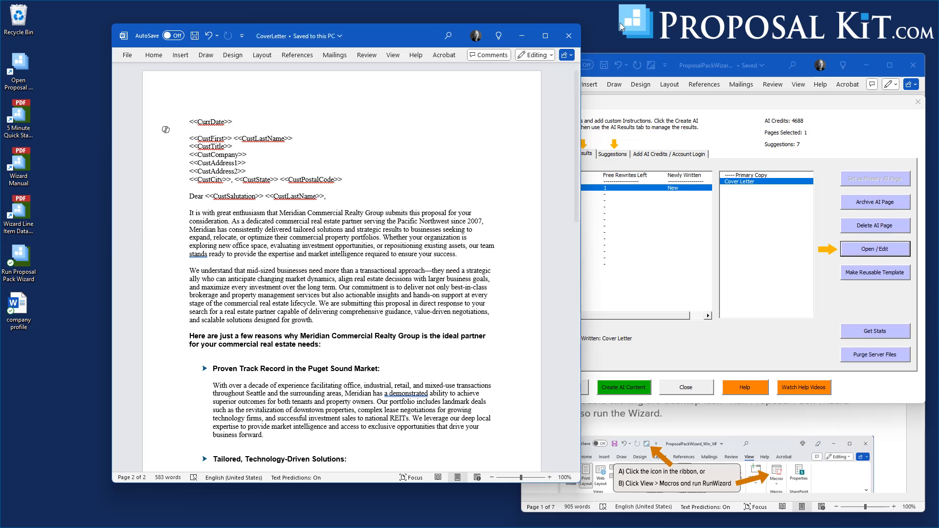
left_click(569, 36)
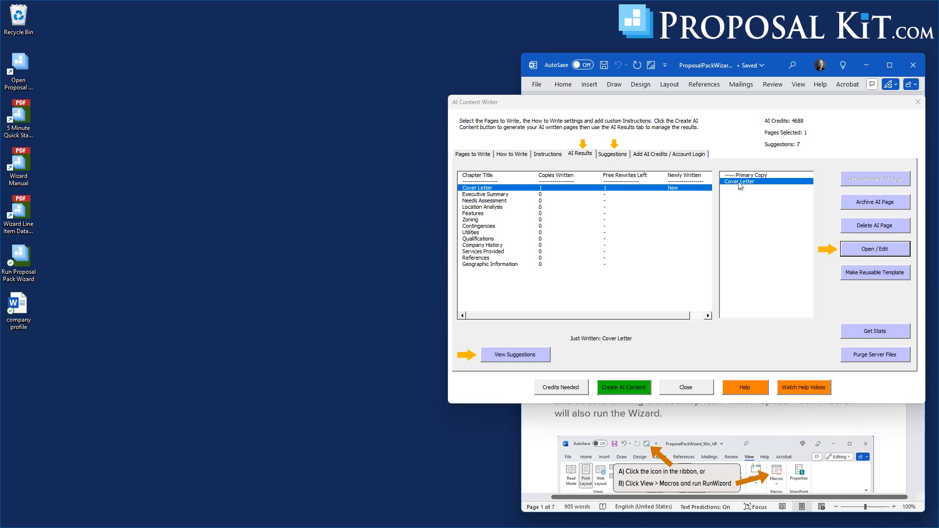
Make the Cover Letter a reusable template in the MyTemplates folder and open the template copy.
left_click(868, 275)
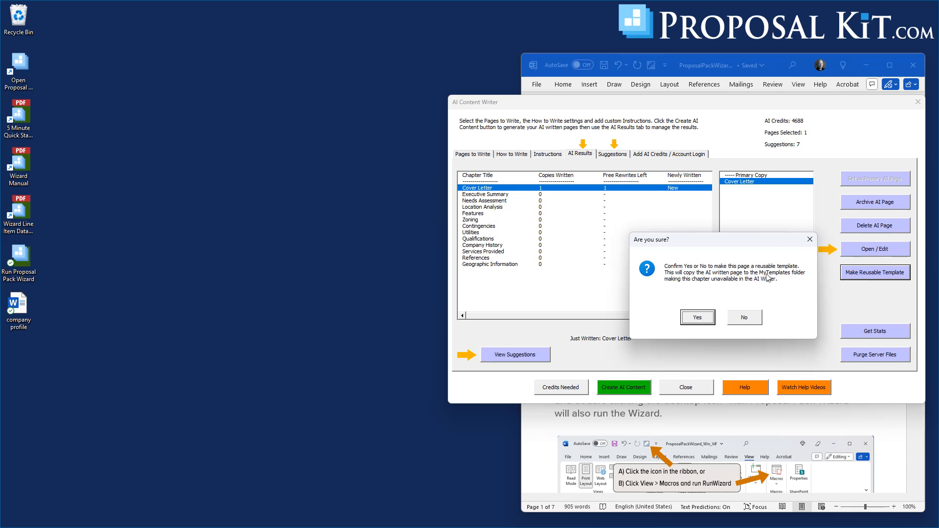
left_click(697, 319)
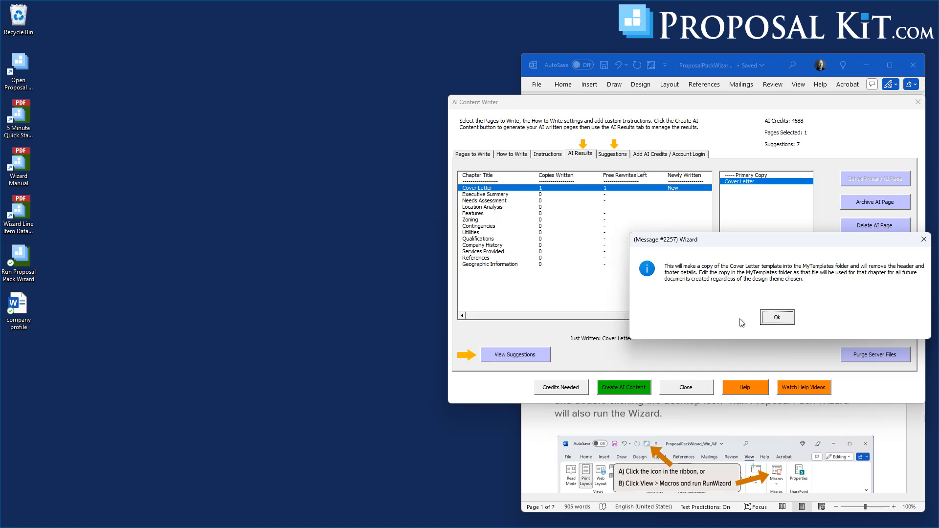
left_click(778, 318)
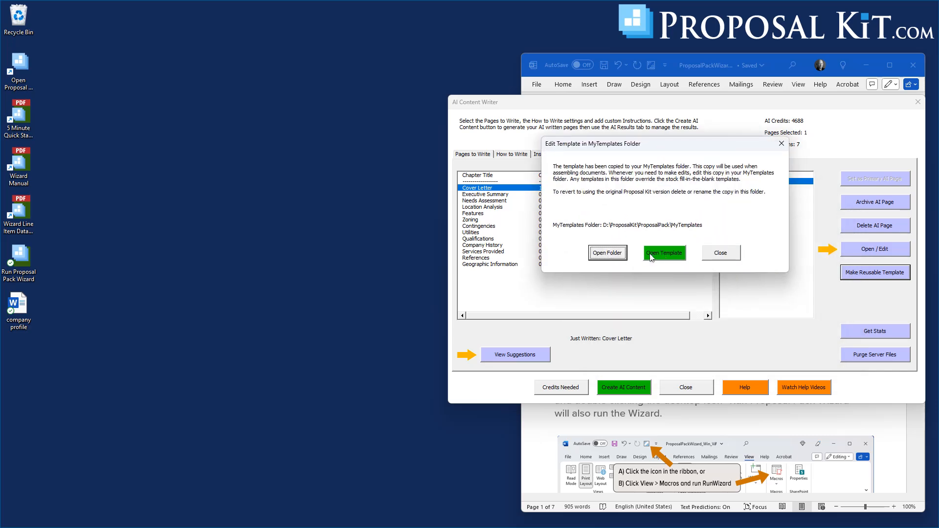
left_click(660, 256)
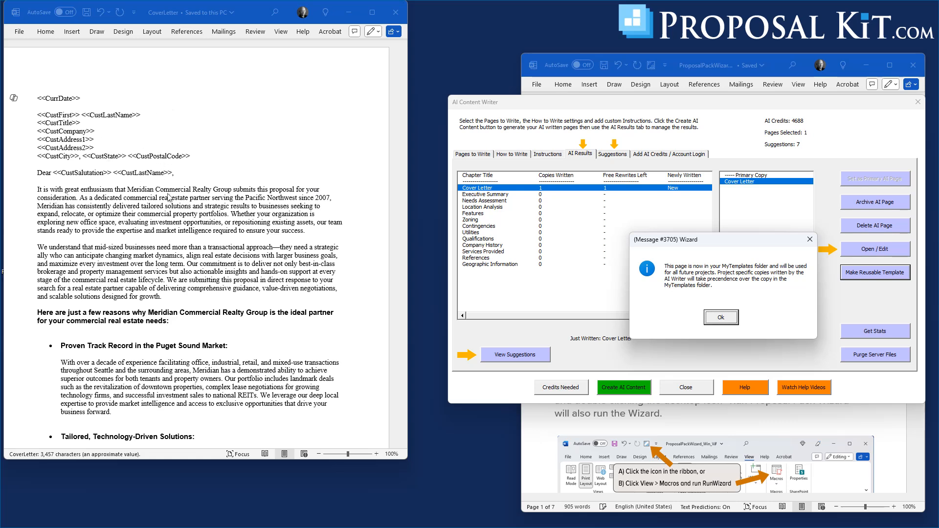
left_click(721, 318)
Look over the reusable cover letter template, close it and leave the AI Writer.
scroll(259, 138, "down", 10)
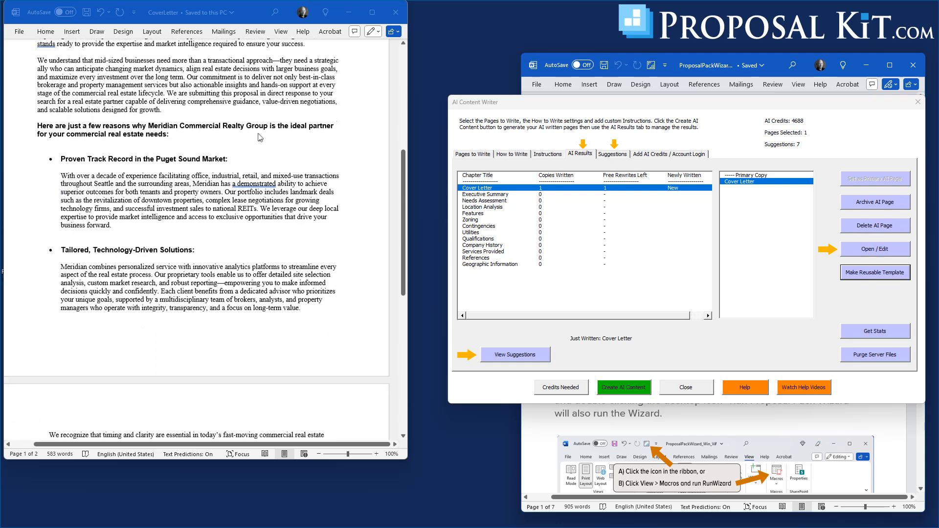
scroll(260, 138, "up", 2)
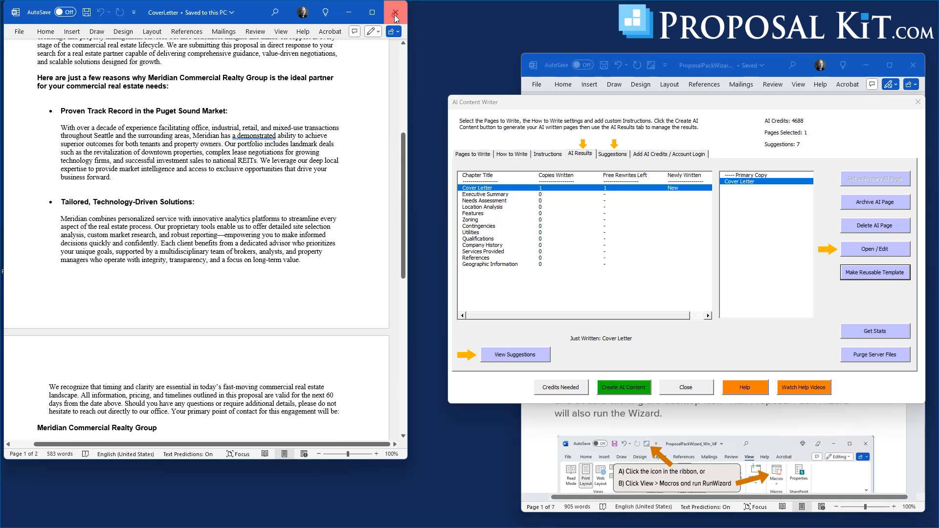
left_click(395, 11)
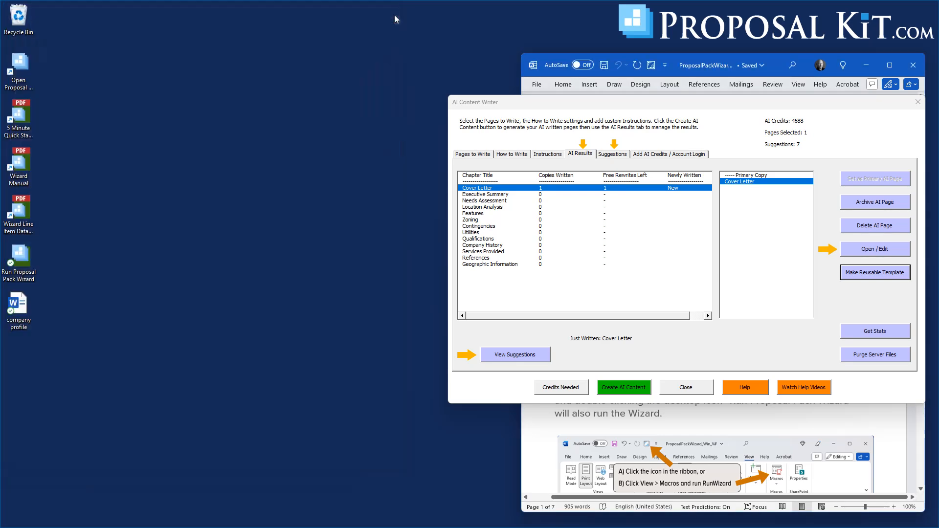
left_click(681, 390)
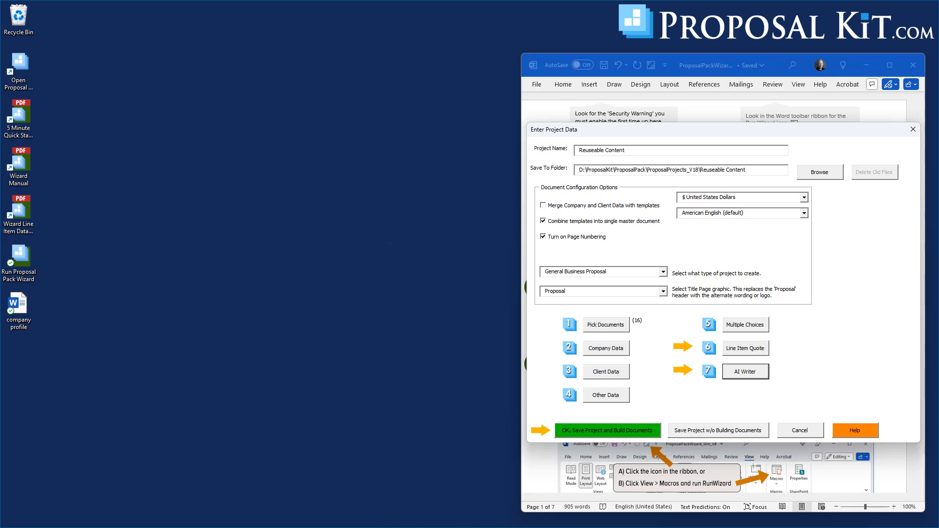
Switch to File Explorer, check the CoverLetter file in the MyTemplates folder by reading through it, and close both windows.
left_click(413, 527)
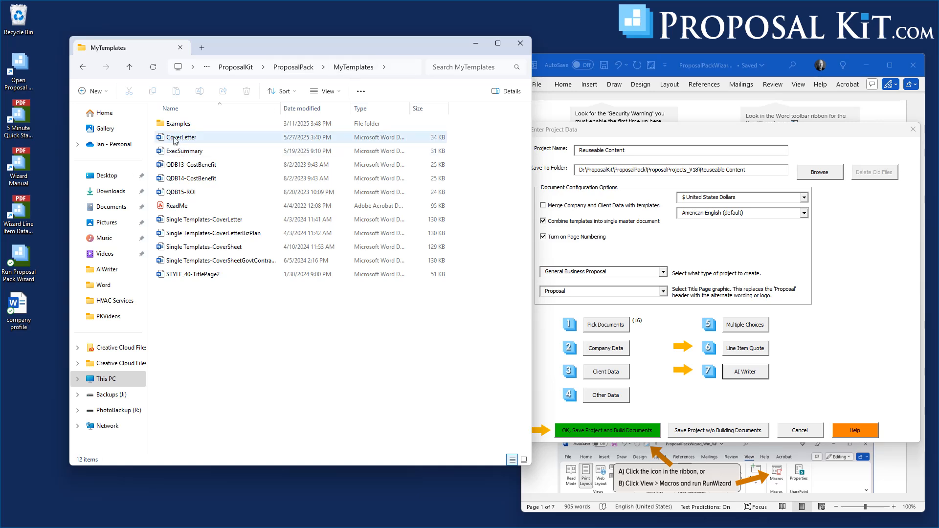
mouse_move(183, 143)
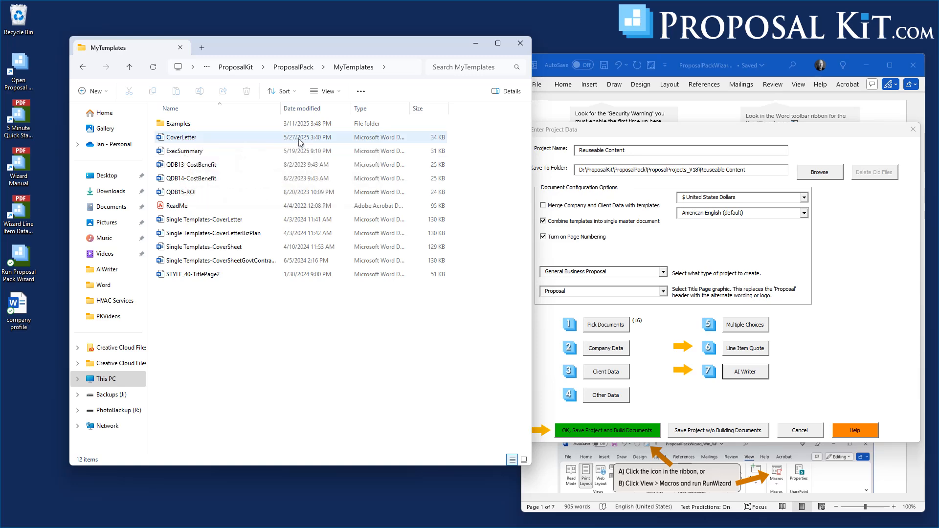
left_click(178, 139)
double_click(179, 139)
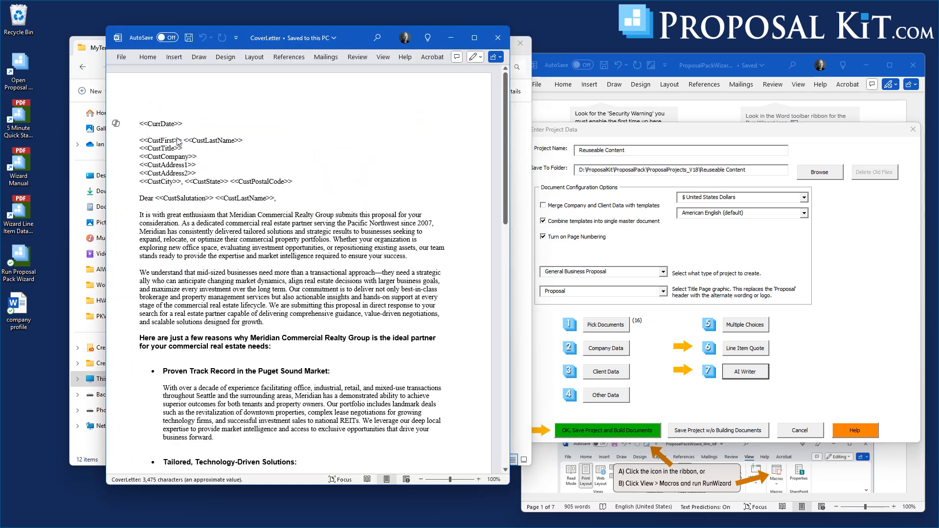
scroll(238, 170, "down", 10)
scroll(237, 170, "down", 5)
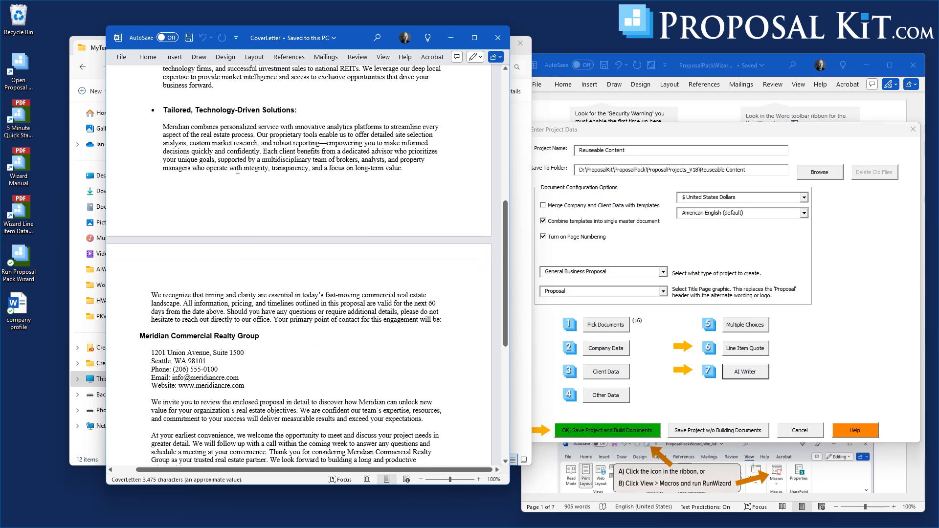
scroll(238, 170, "up", 6)
left_click(494, 43)
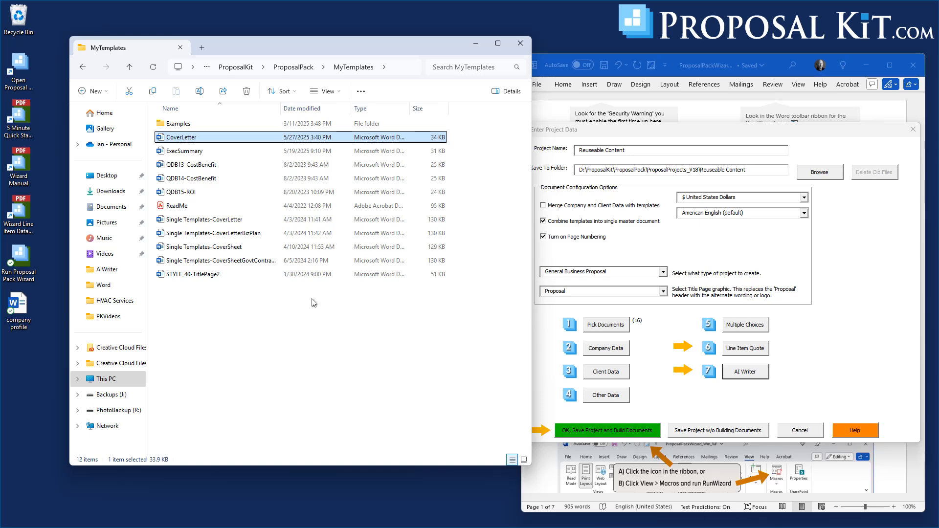
left_click(521, 45)
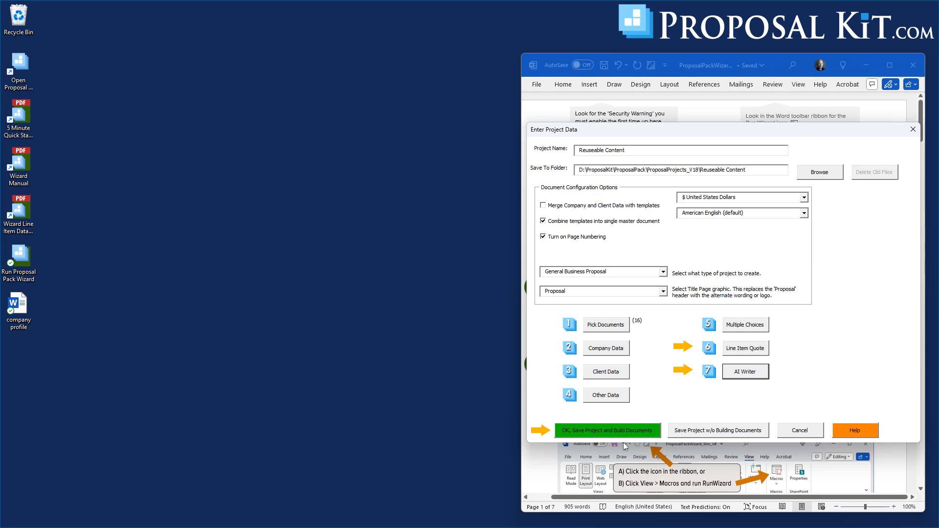
Show all available templates in the project's document picker and select Cover Letter among the introduction documents.
left_click(612, 325)
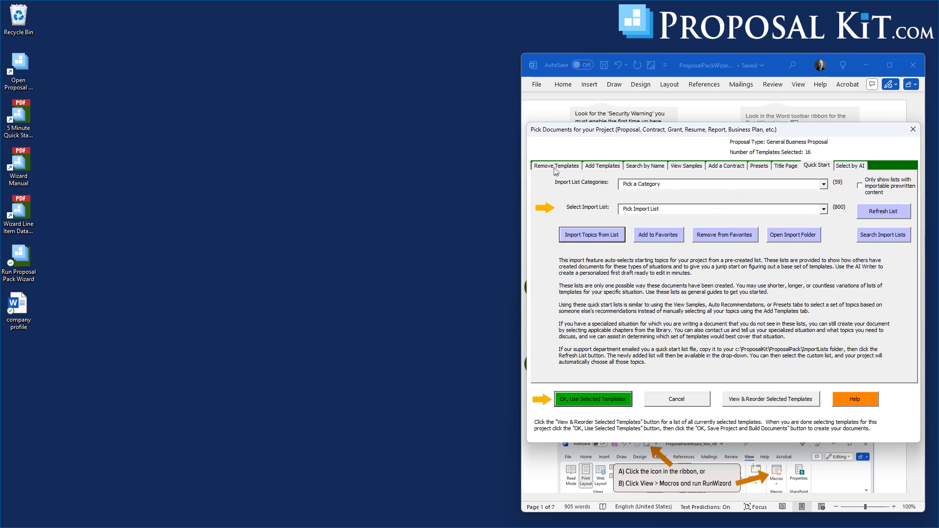
left_click(603, 166)
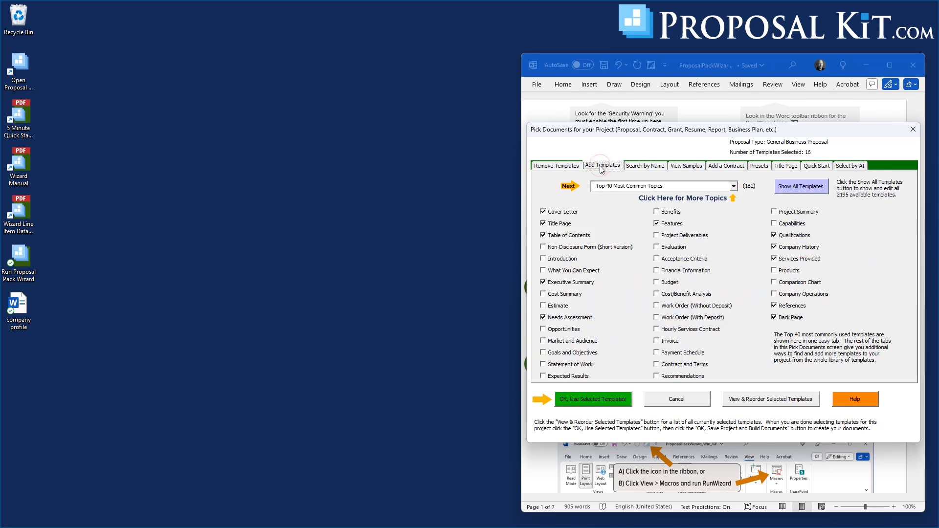
left_click(802, 189)
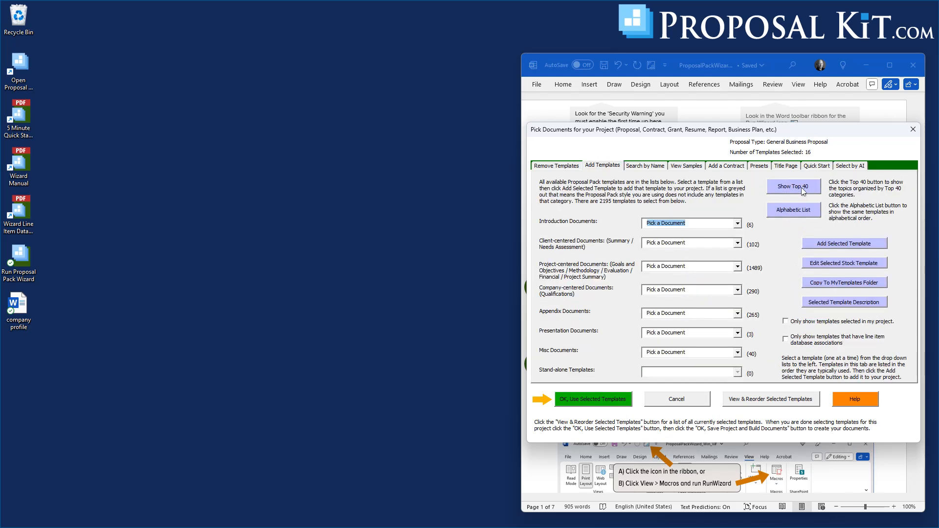
left_click(738, 223)
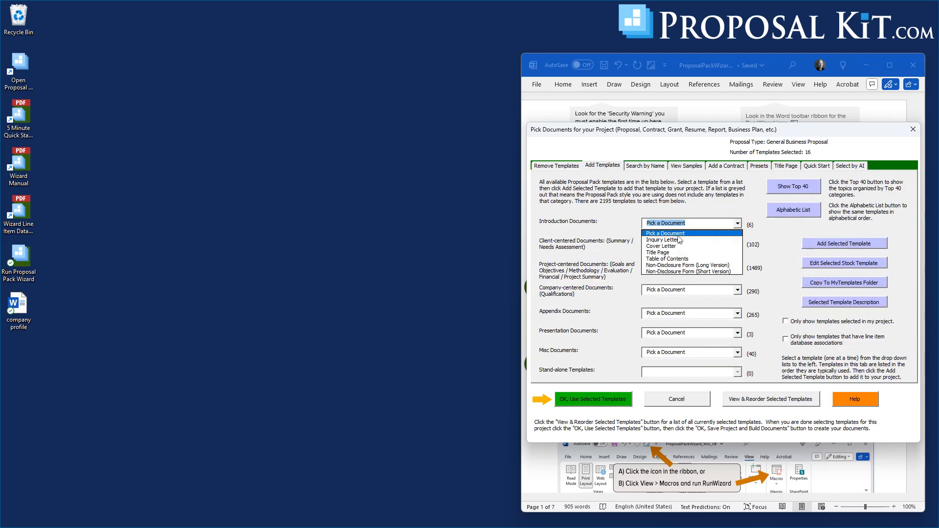
left_click(658, 248)
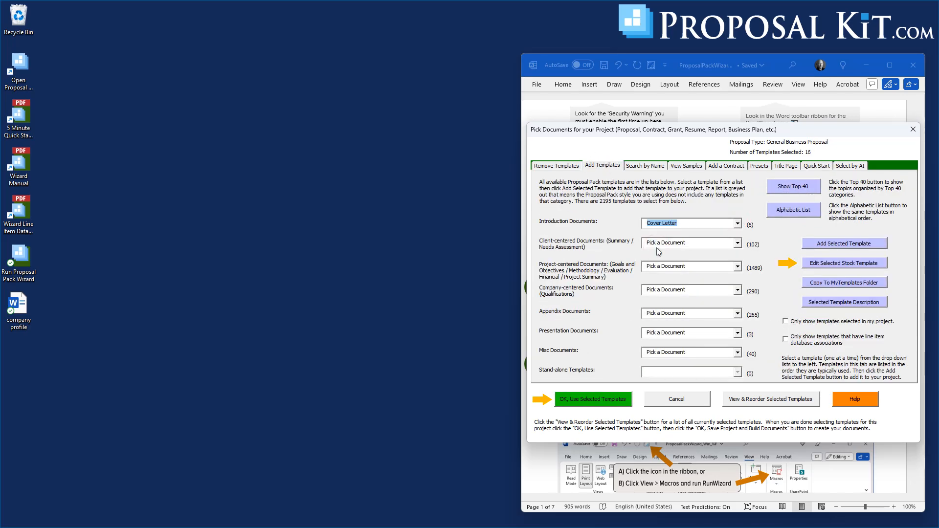
Open the custom MyTemplates copy of the Cover Letter template for editing, and close it without changes.
left_click(831, 267)
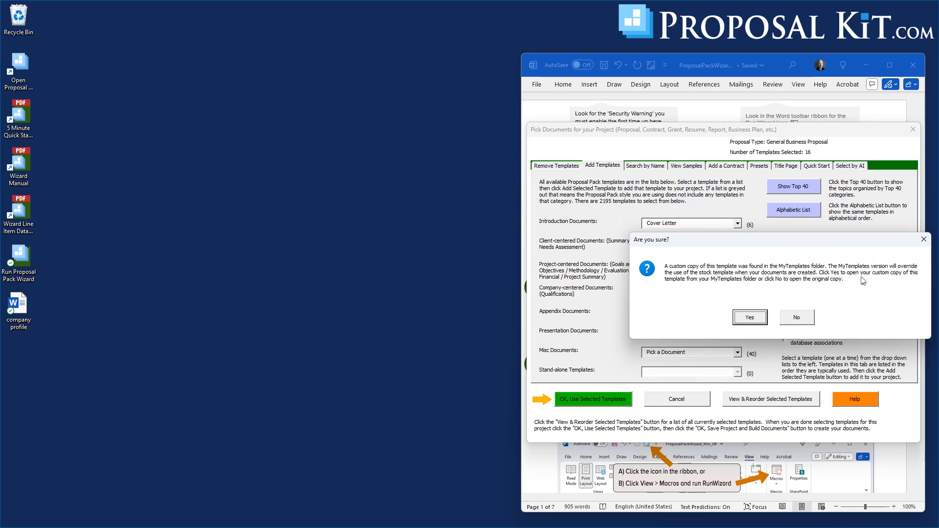
left_click(756, 318)
left_click_drag(253, 15, 349, 28)
left_click(491, 25)
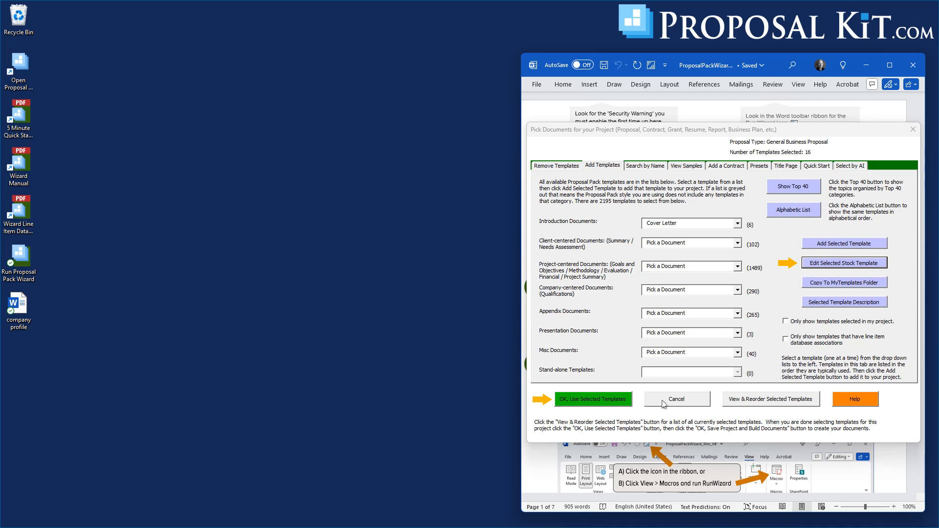
Cancel out of picking documents, discarding any changes, and exit the Reuseable Content project.
left_click(664, 405)
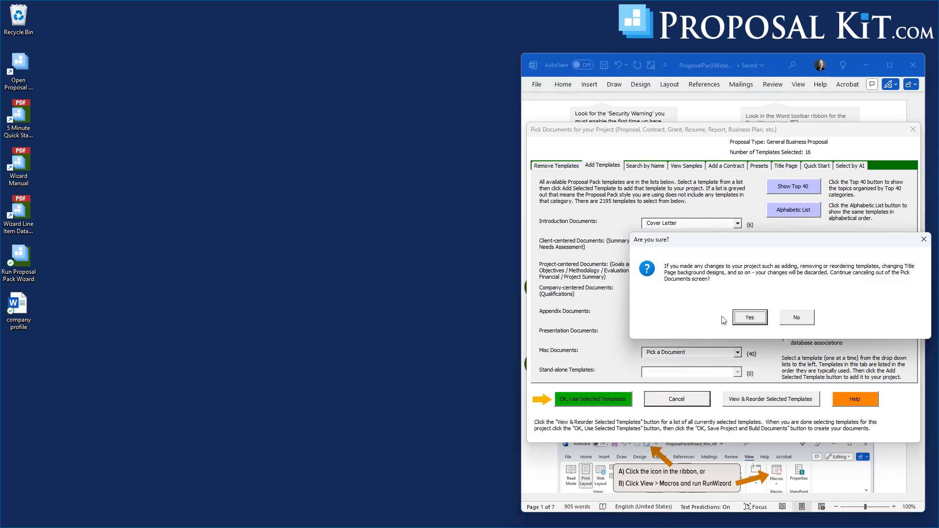
left_click(750, 321)
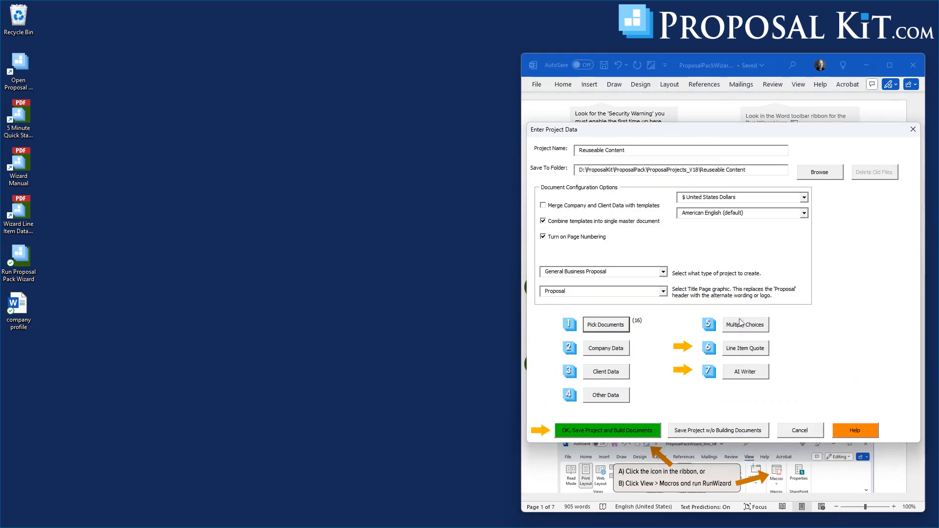
left_click(788, 429)
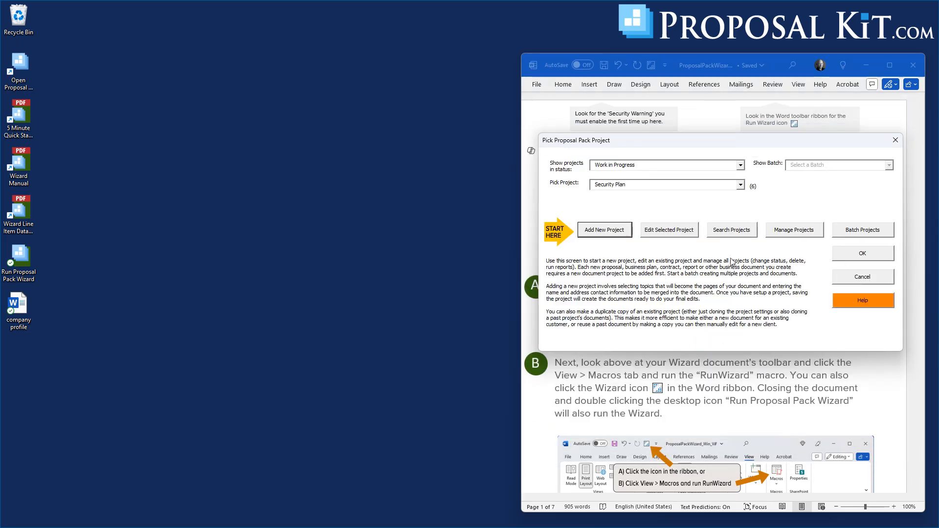
Add a new project named Real Estate Sales.
left_click_drag(694, 145, 693, 116)
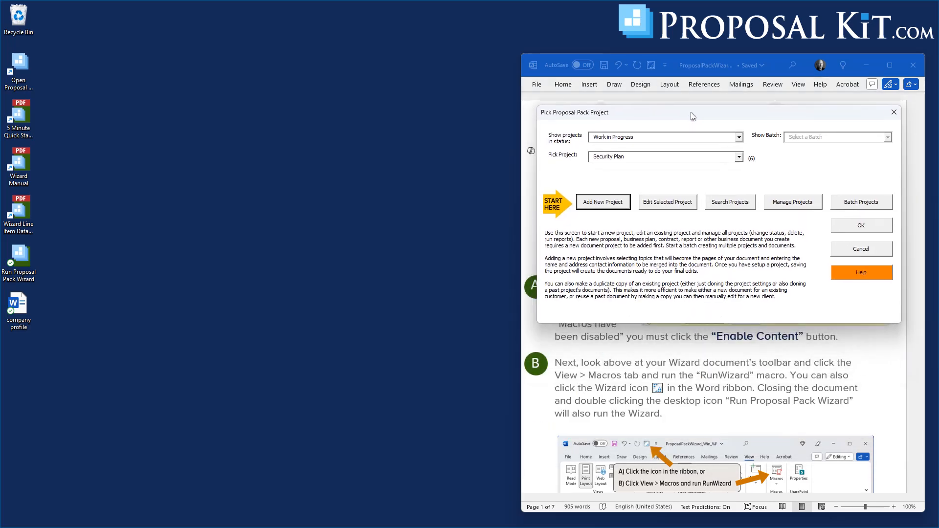
left_click(604, 210)
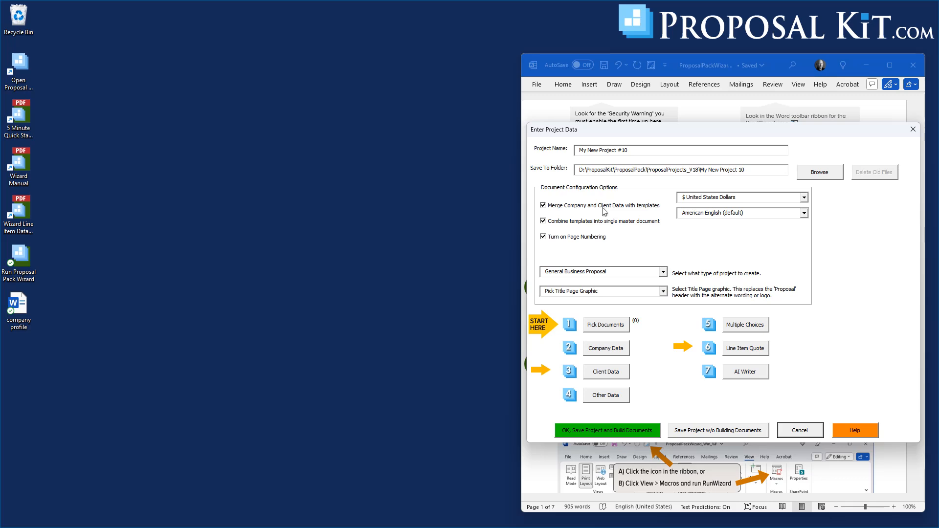
type("Real Estate Sales")
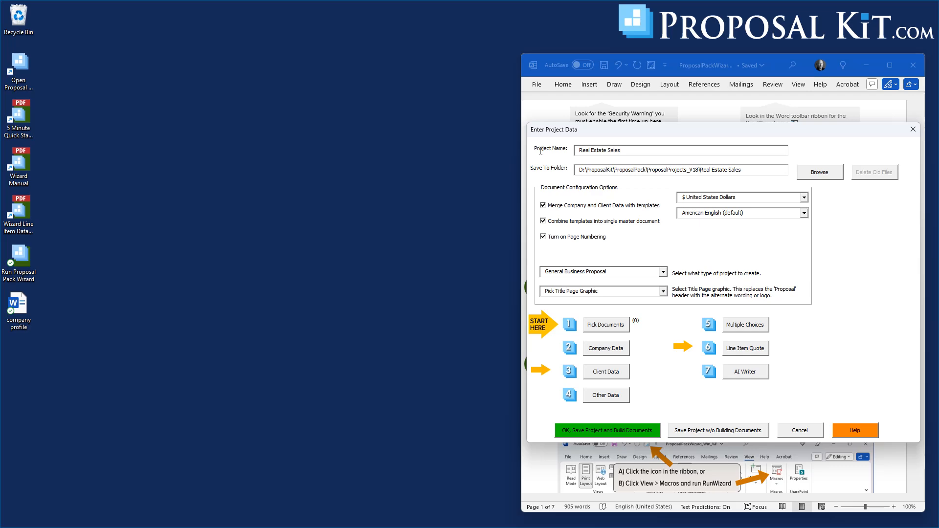
Import the topics of the Commercial Property Sales Proposal quick start list into the project and bring up the selected templates.
left_click(598, 326)
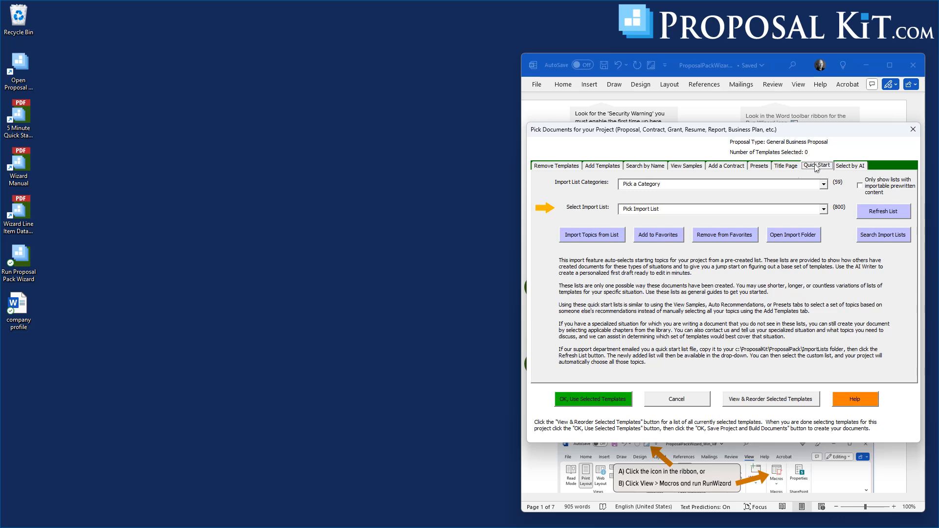
left_click(824, 210)
left_click_drag(824, 230, 832, 265)
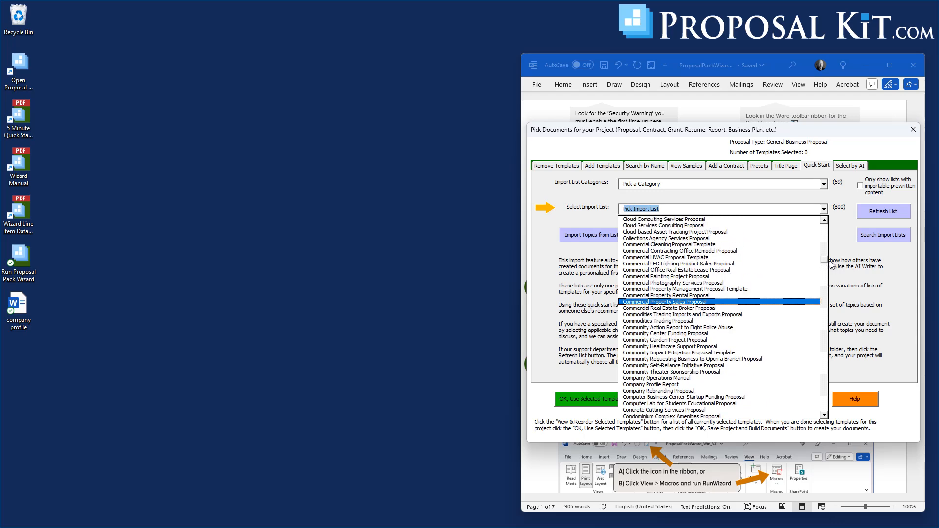
left_click(670, 303)
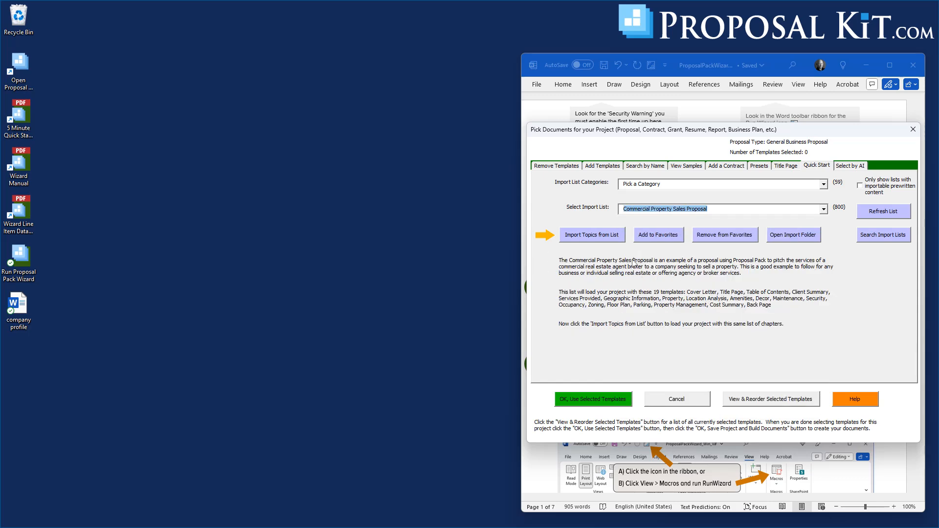
left_click(583, 235)
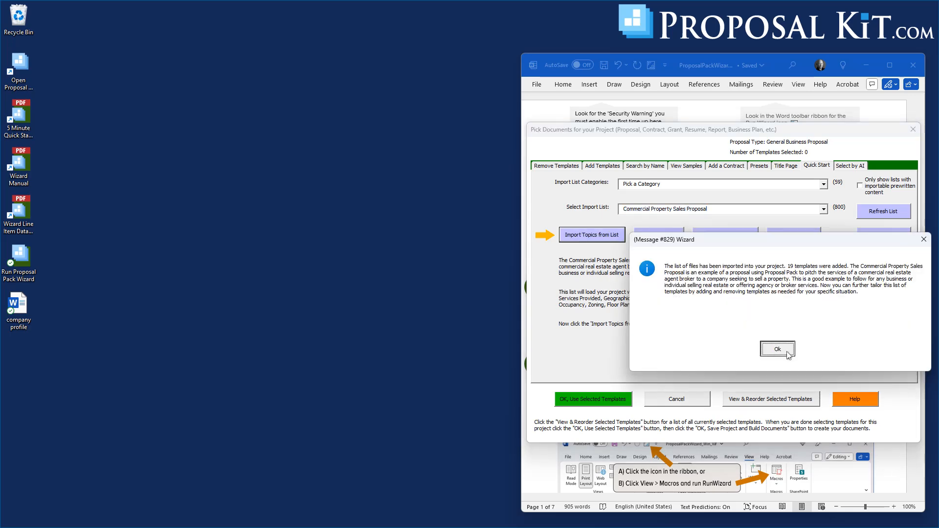
left_click(788, 353)
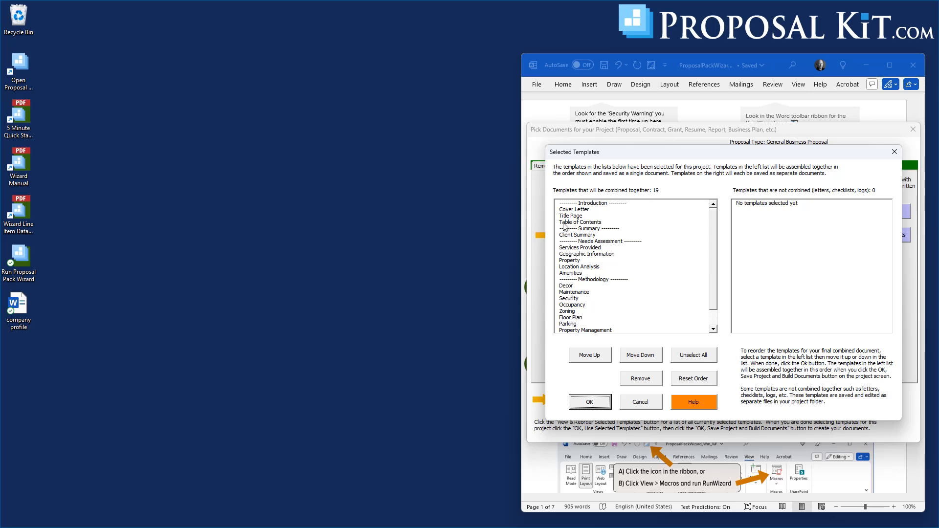
Accept the template order and use the selected templates for the Real Estate Sales project.
left_click(590, 405)
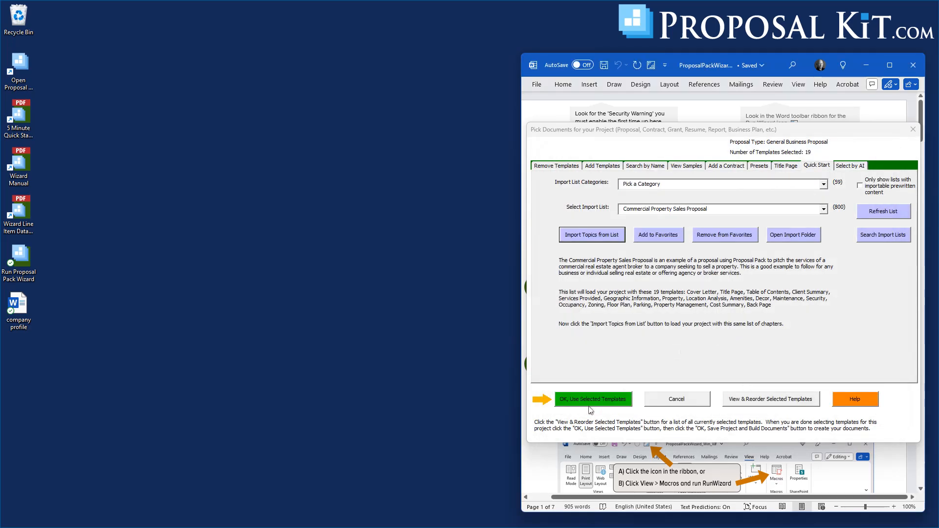
left_click(590, 402)
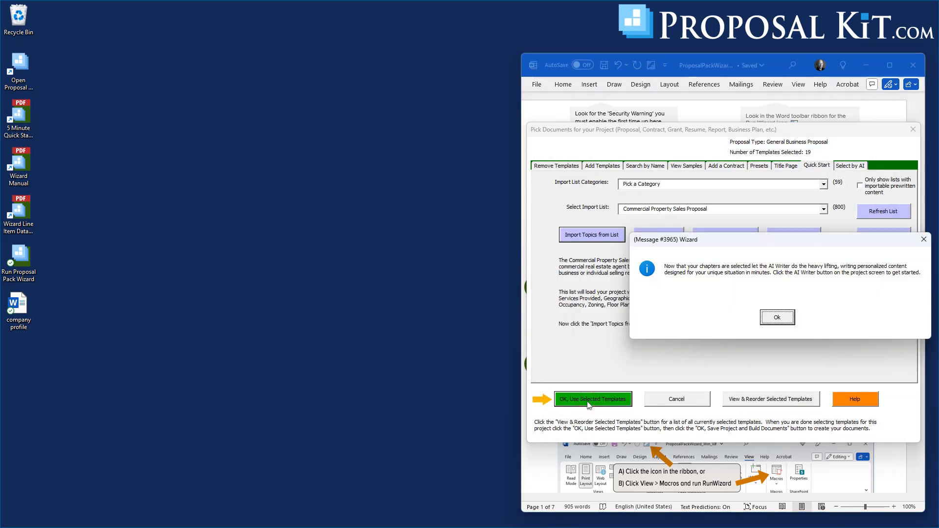
left_click(778, 318)
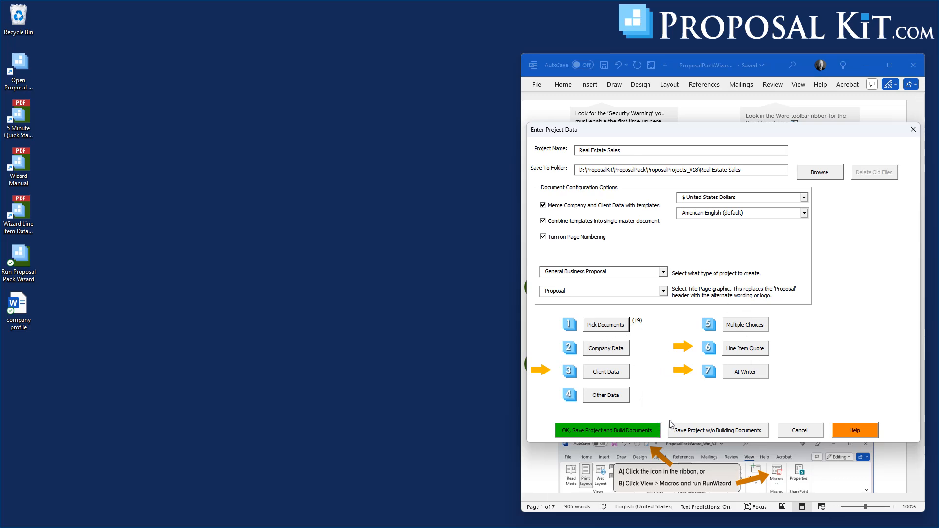
Populate the project's client data from the Nexora Dynamics contact and set the proposal title to Commercial Real Estate Sale.
left_click(603, 375)
left_click(647, 177)
left_click(695, 187)
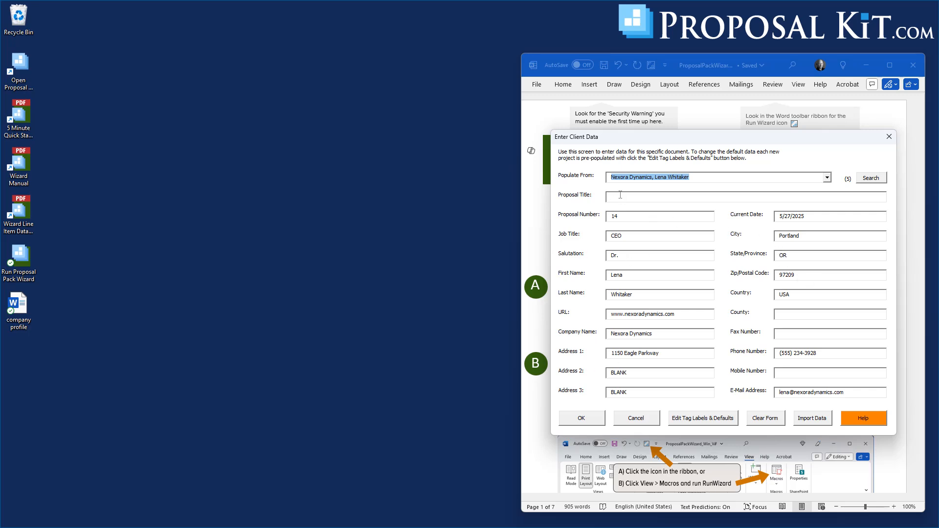
left_click(656, 198)
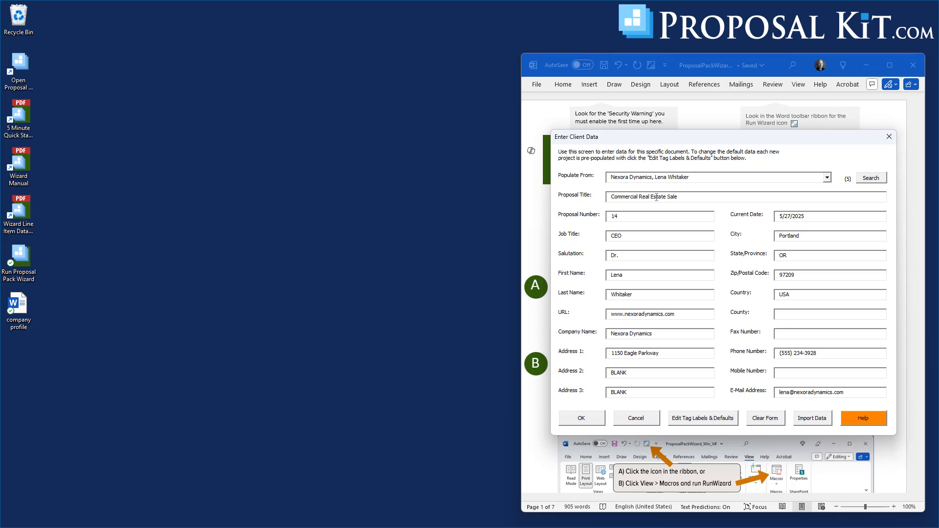
left_click(583, 417)
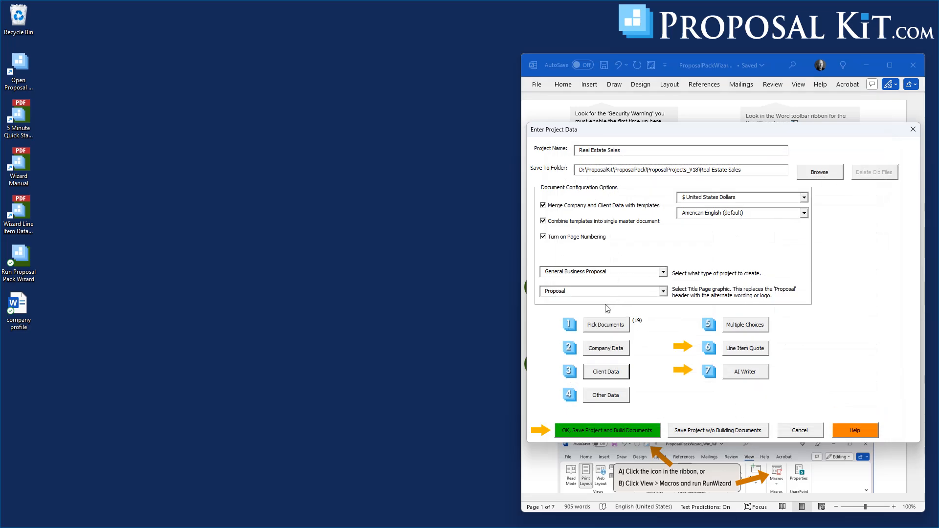
Review and accept the prefilled company information, and save the project and build its documents.
left_click(606, 349)
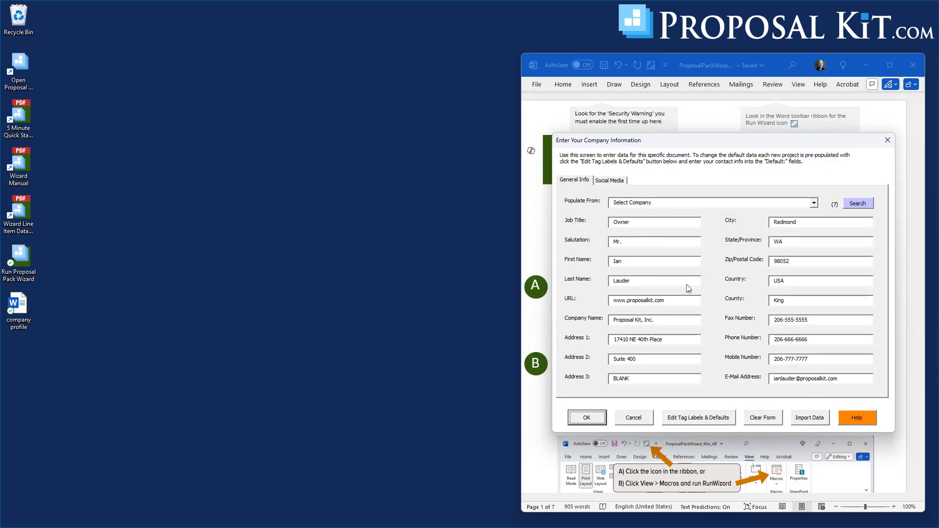
left_click(582, 422)
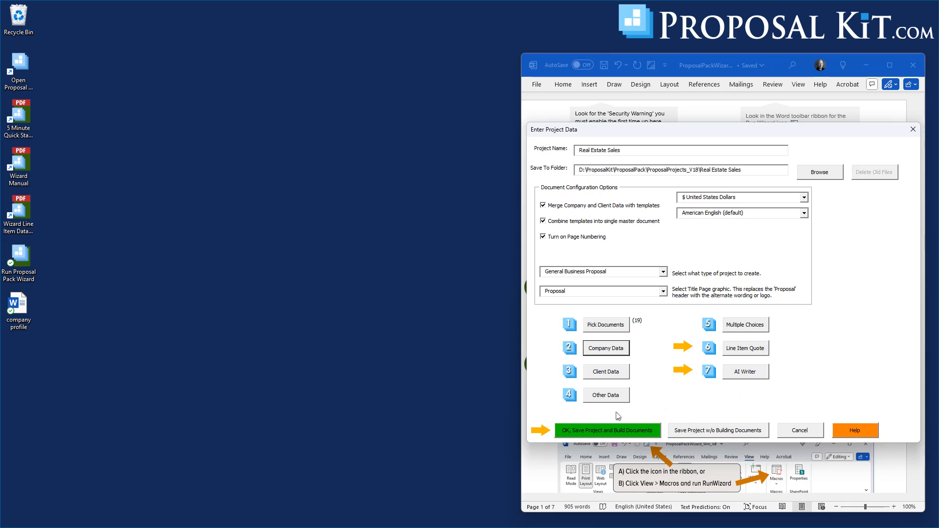
left_click(606, 430)
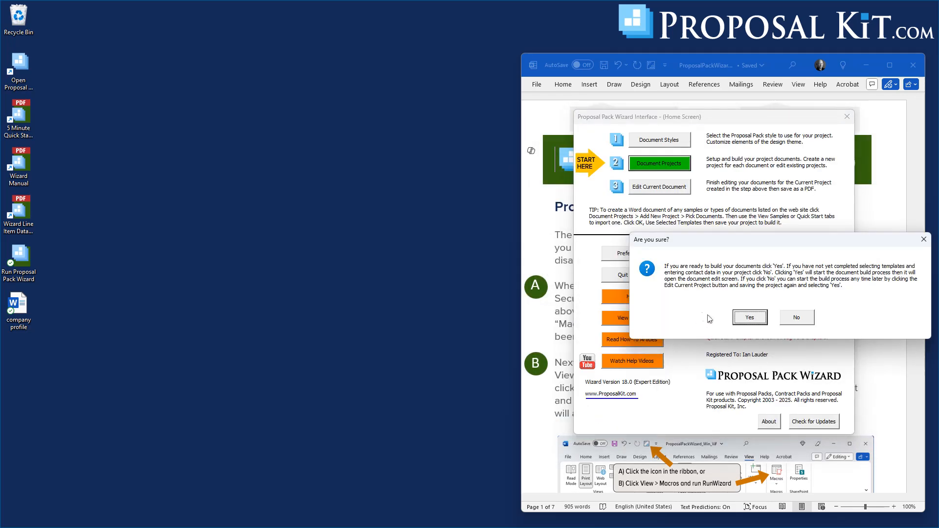
left_click(750, 319)
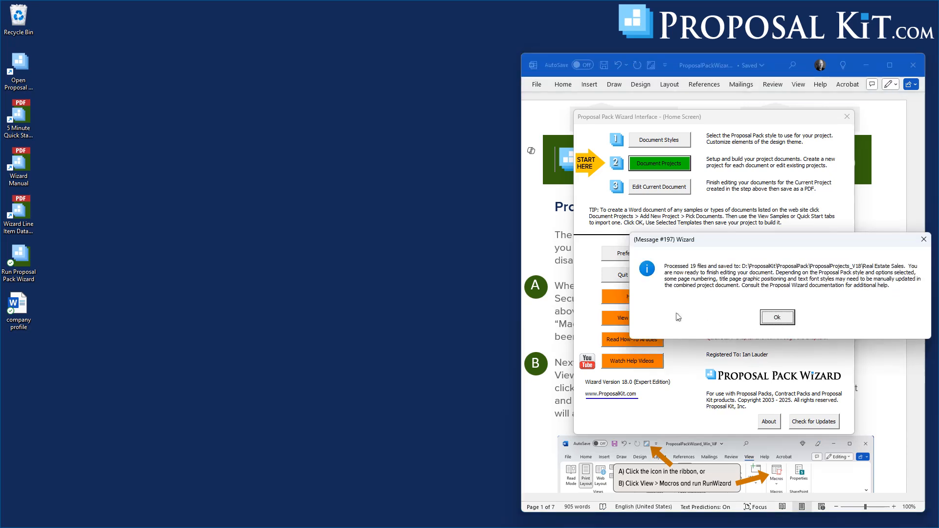
left_click(777, 318)
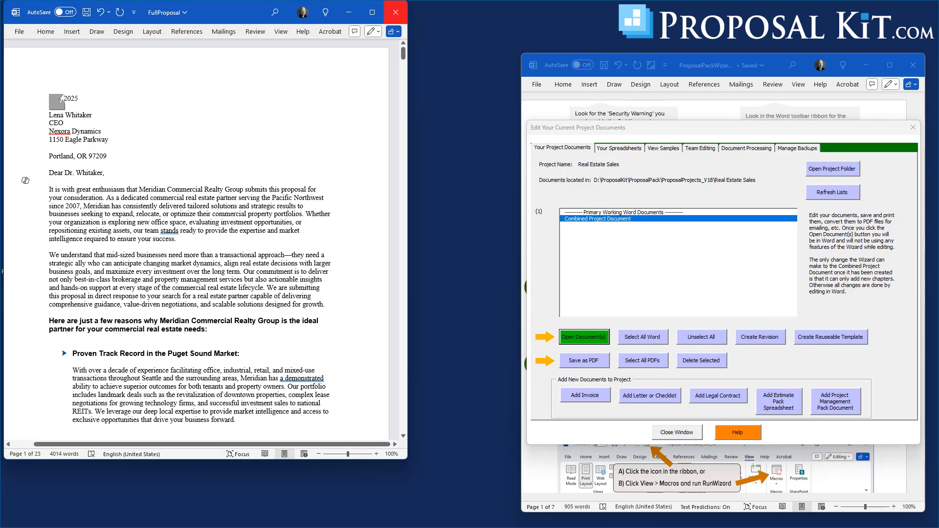
Examine the built FullProposal document from the merged cover letter and title page through the remaining chapters, and return to the cover letter.
left_click_drag(224, 6, 302, 23)
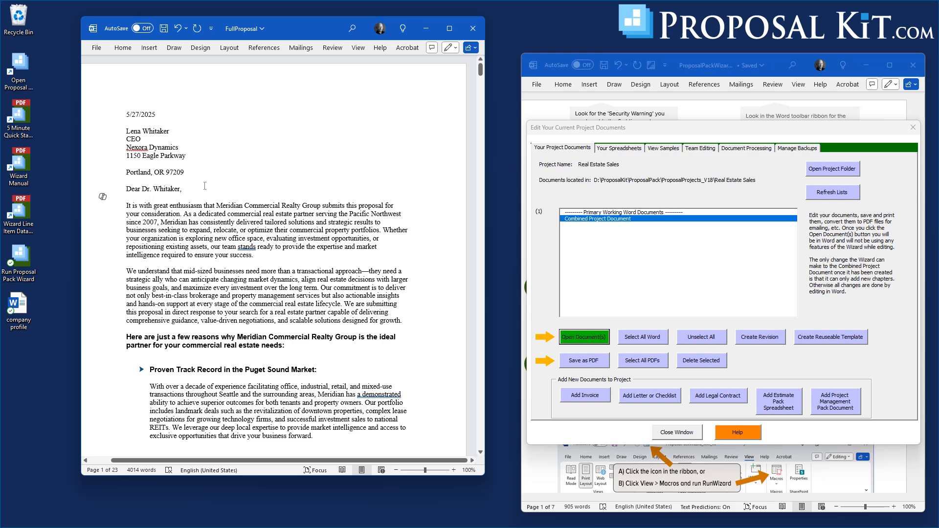
scroll(229, 260, "down", 20)
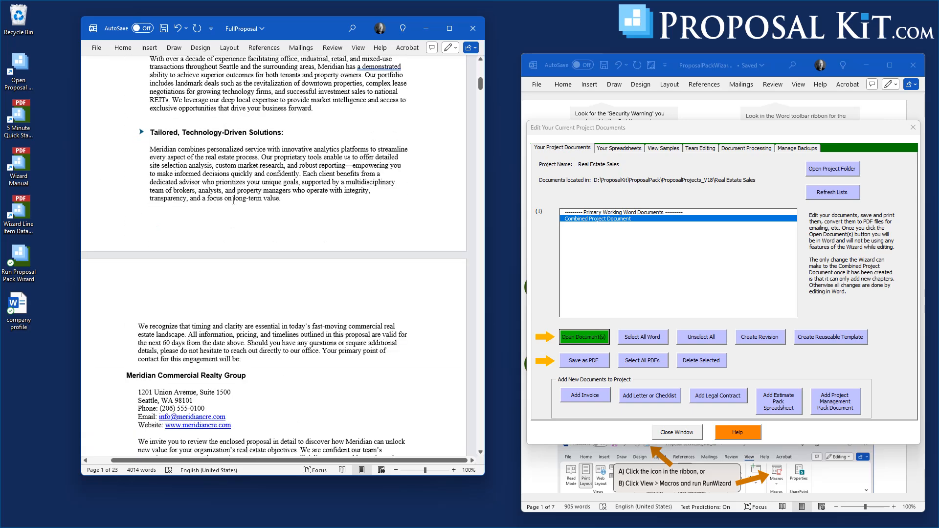
scroll(233, 200, "down", 10)
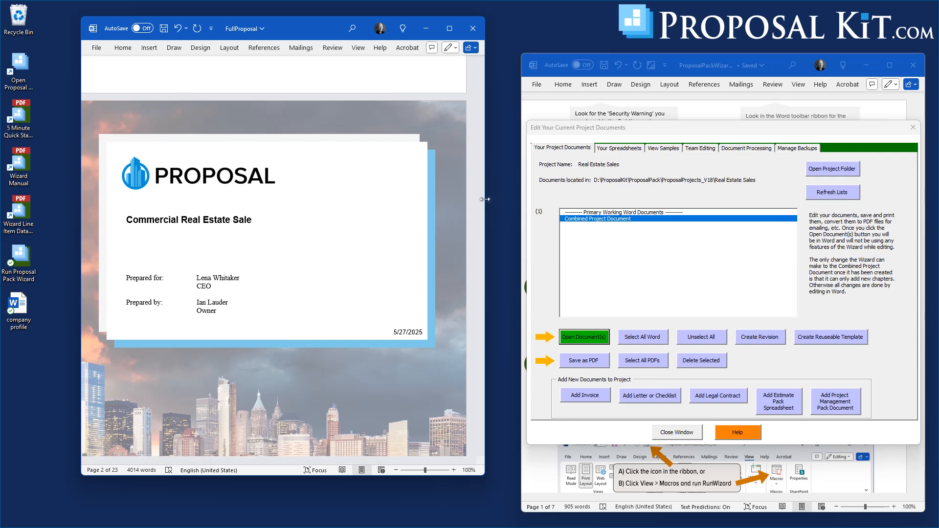
left_click_drag(485, 205, 542, 186)
left_click_drag(538, 103, 541, 140)
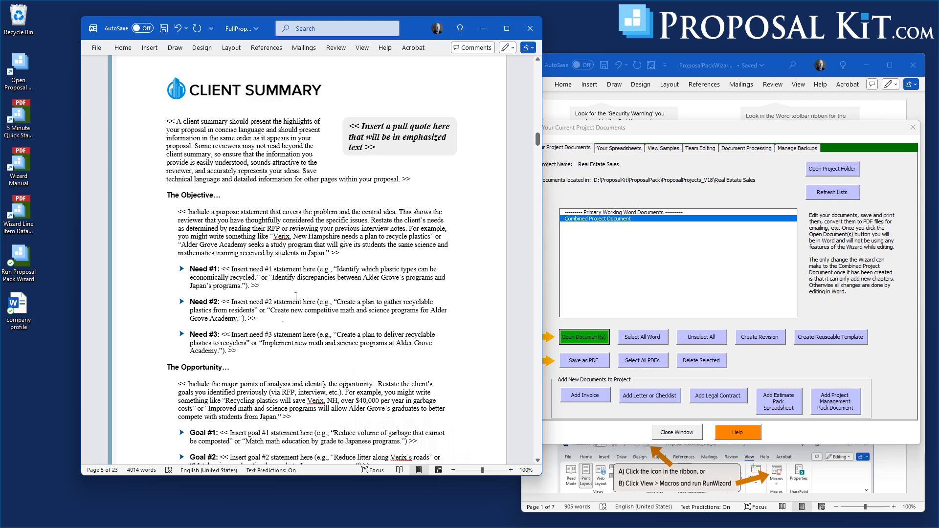
left_click_drag(538, 141, 538, 225)
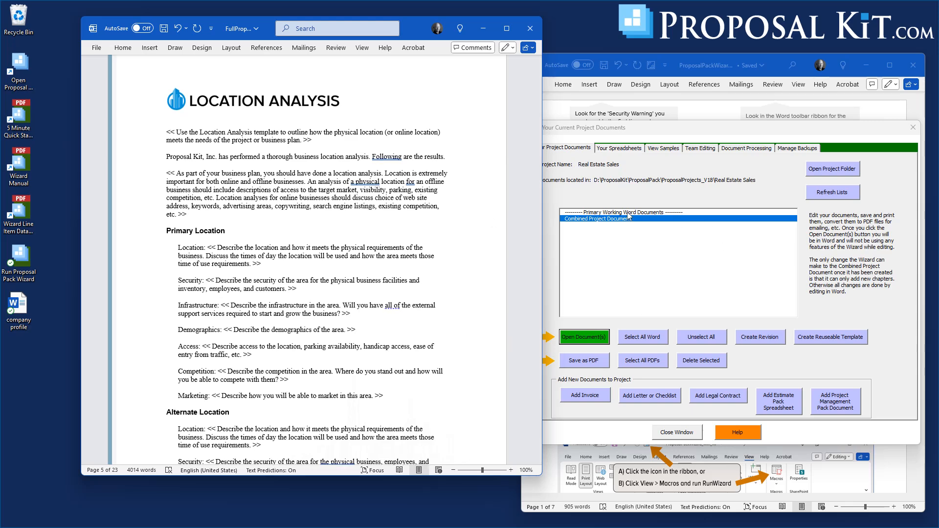
left_click_drag(537, 222, 536, 451)
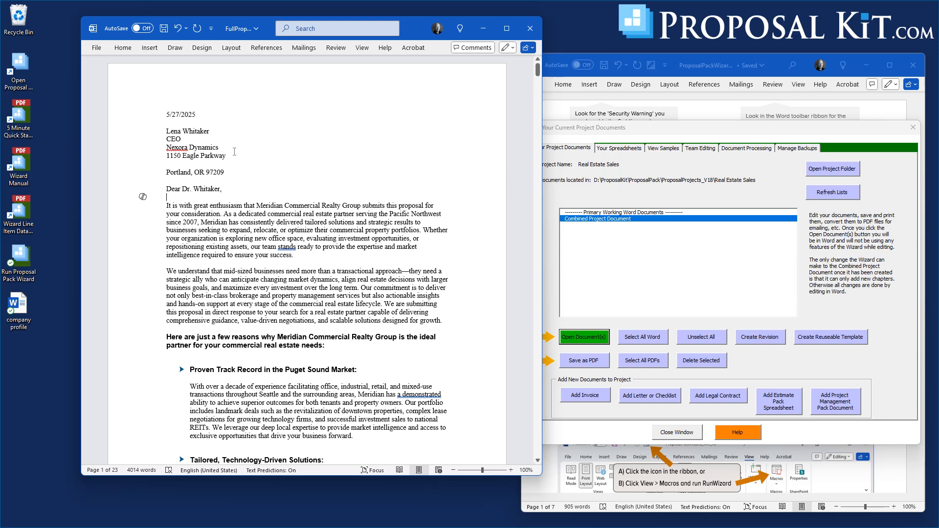
left_click_drag(411, 28, 514, 42)
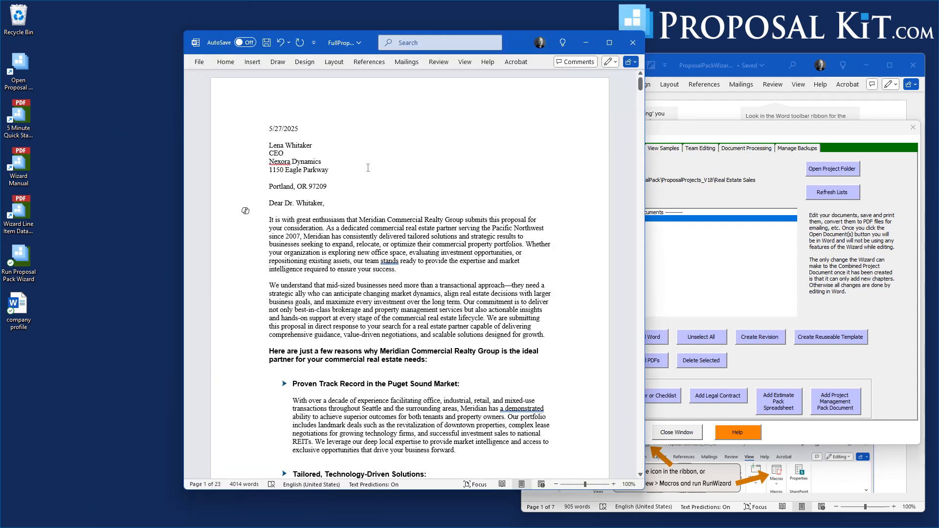